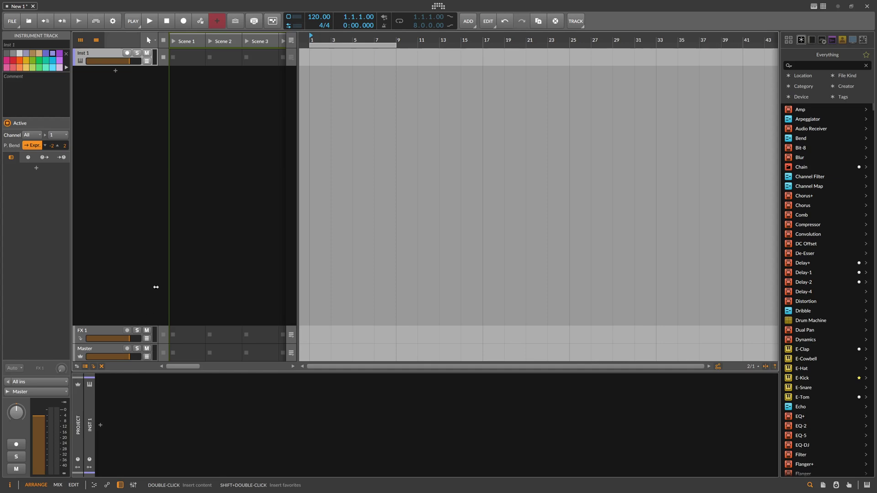
Step: Search for "genera" and insert the Generative-2023-04-03-Cosmic-Drift preset on the Inst 1 track
{"action": "left_click", "coordinate": [122, 430]}
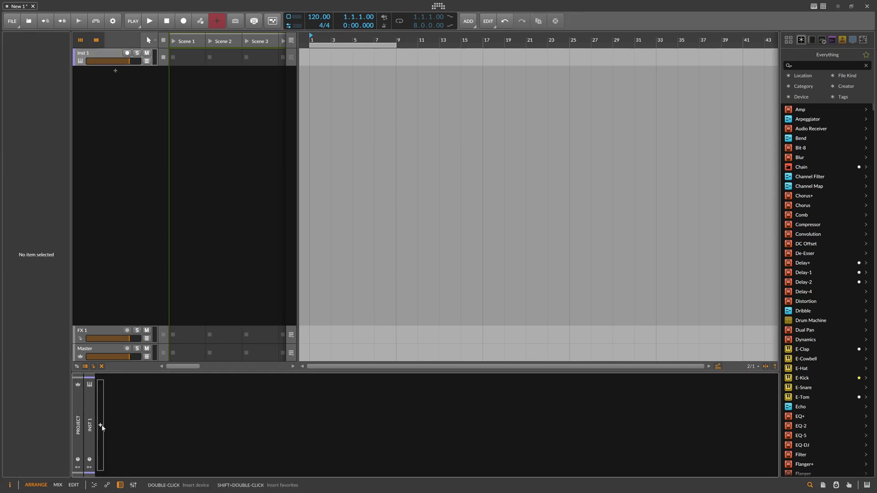
{"action": "left_click", "coordinate": [101, 426]}
{"action": "type", "text": "genera"}
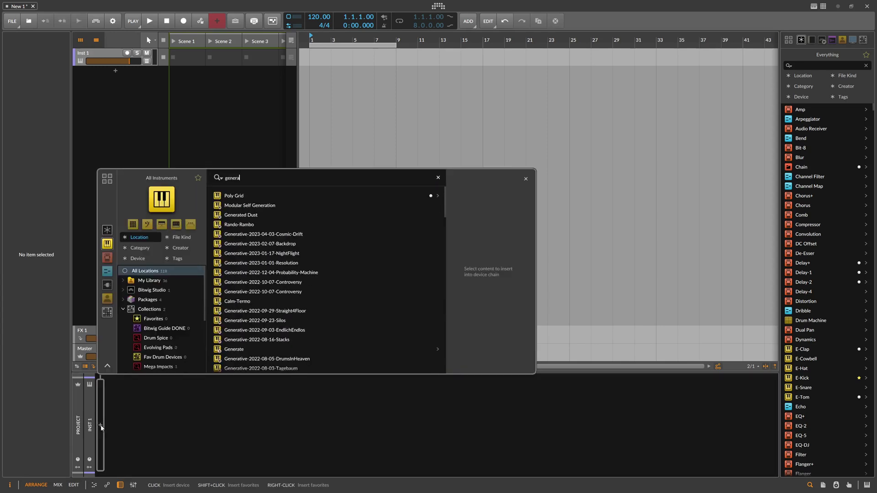
{"action": "double_click", "coordinate": [257, 237]}
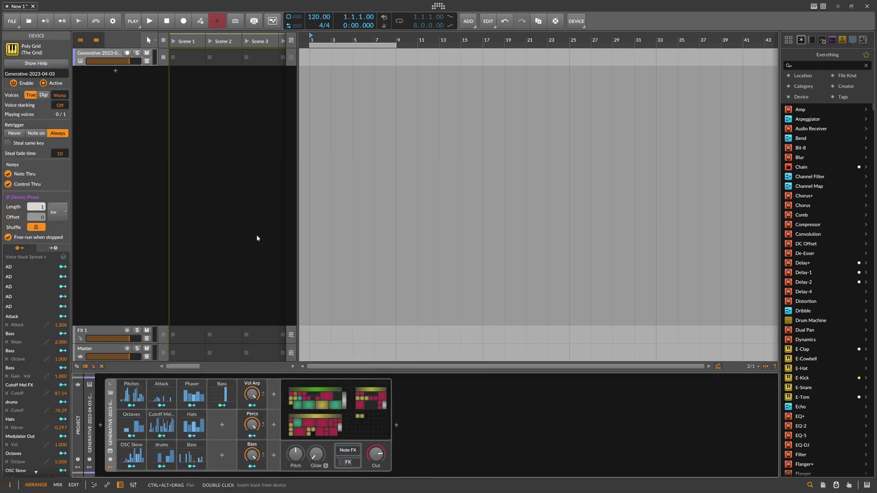
Step: Start playback to audition the generative preset
{"action": "mouse_move", "coordinate": [315, 40]}
{"action": "left_mouse_down"}
{"action": "mouse_move", "coordinate": [315, 59]}
{"action": "mouse_move", "coordinate": [316, 46]}
{"action": "left_mouse_up"}
{"action": "left_click", "coordinate": [150, 22]}
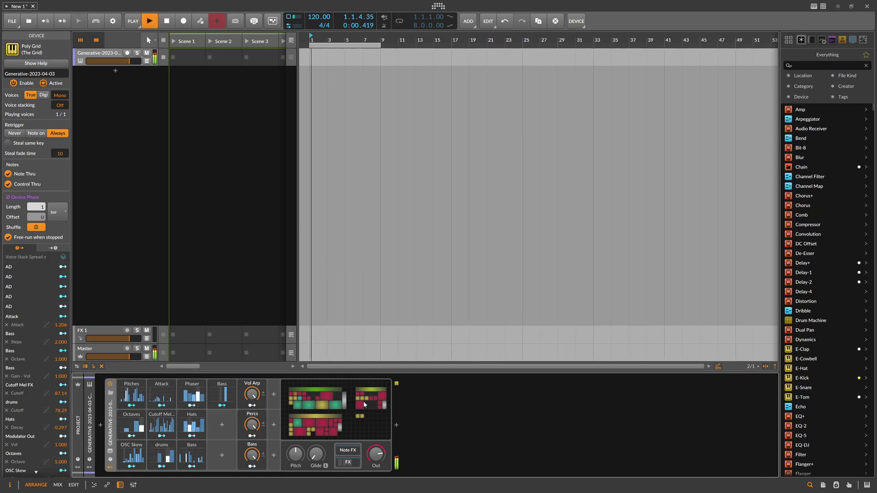
{"action": "left_click_drag", "start_coordinate": [376, 455], "coordinate": [376, 464]}
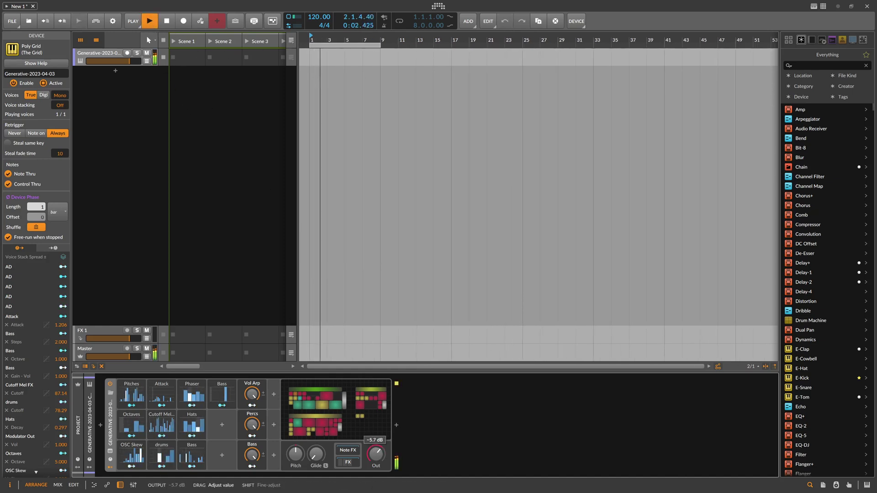
Step: Open the patch in the Grid editor and examine its Melody, Funky Bass and Percussions sections
{"action": "left_click", "coordinate": [340, 407]}
{"action": "left_click_drag", "start_coordinate": [341, 227], "coordinate": [313, 230]}
{"action": "left_click_drag", "start_coordinate": [118, 235], "coordinate": [430, 368]}
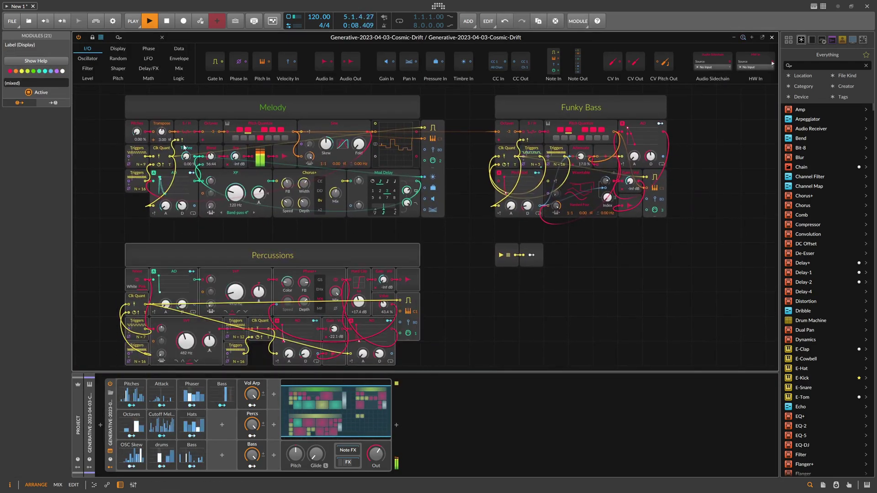
{"action": "left_click_drag", "start_coordinate": [106, 221], "coordinate": [697, 224]}
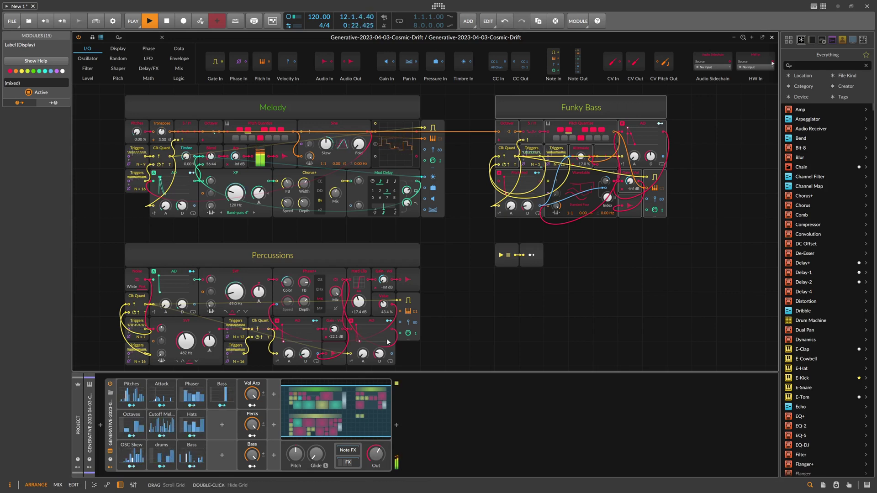
{"action": "left_click_drag", "start_coordinate": [112, 245], "coordinate": [435, 358]}
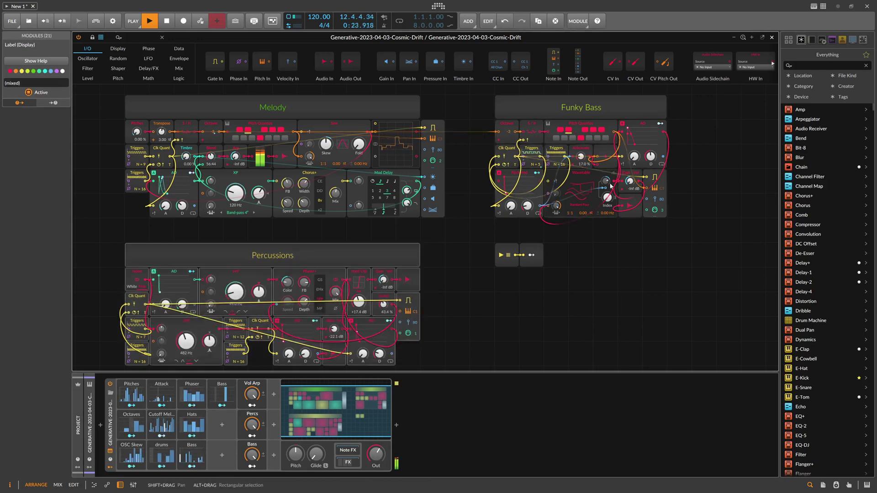
Step: Close the Grid editor and add two audio tracks below the generative instrument track
{"action": "left_click", "coordinate": [772, 38]}
{"action": "right_click", "coordinate": [116, 79]}
{"action": "left_click", "coordinate": [120, 91]}
{"action": "right_click", "coordinate": [96, 110]}
{"action": "left_click", "coordinate": [103, 109]}
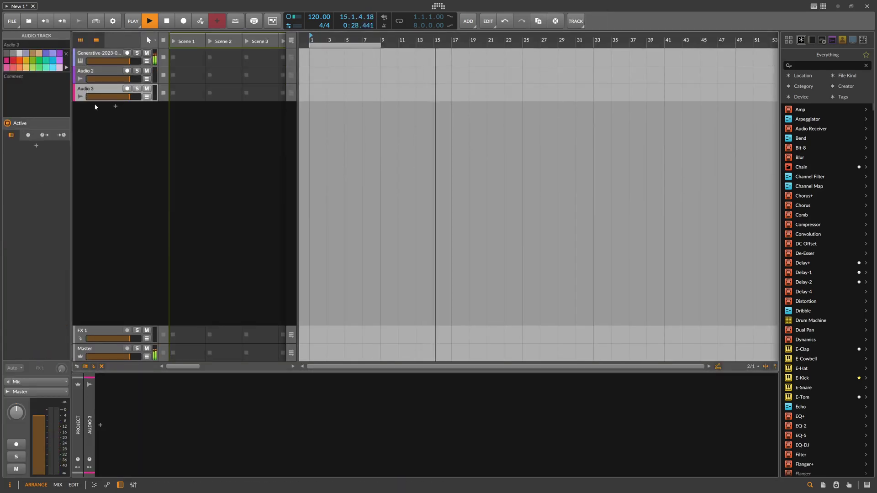
Step: Rename the second new audio track as Funky Bass
{"action": "left_click", "coordinate": [100, 90], "text": "alt"}
{"action": "type", "text": "Funky"}
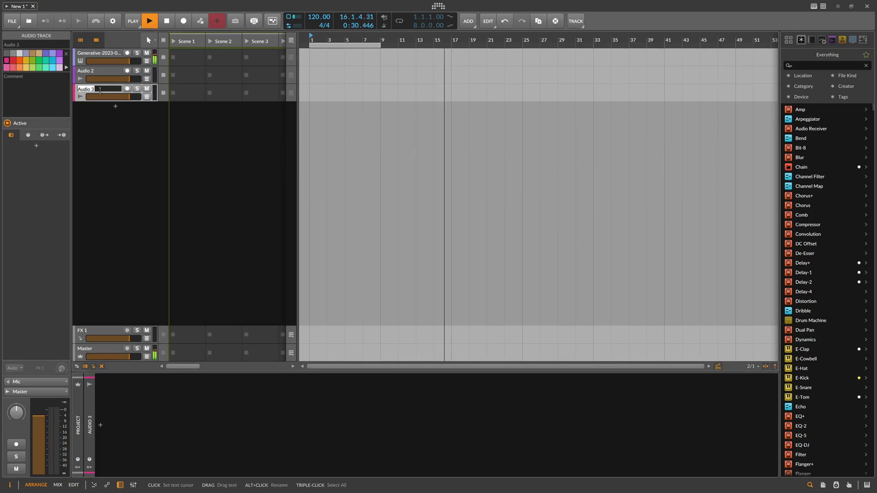
{"action": "type", "text": " Bass"}
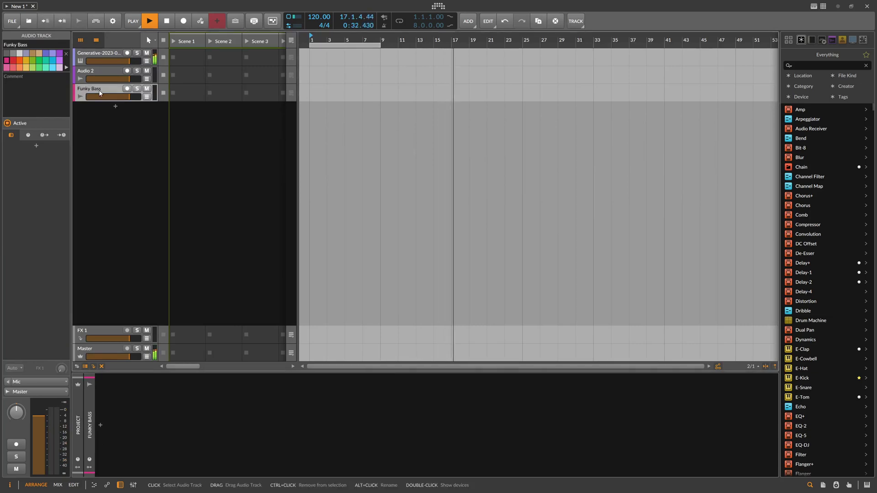
Step: Rename the first new audio track as Percussions
{"action": "left_click", "coordinate": [108, 72], "text": "alt"}
{"action": "type", "text": "Pewr"}
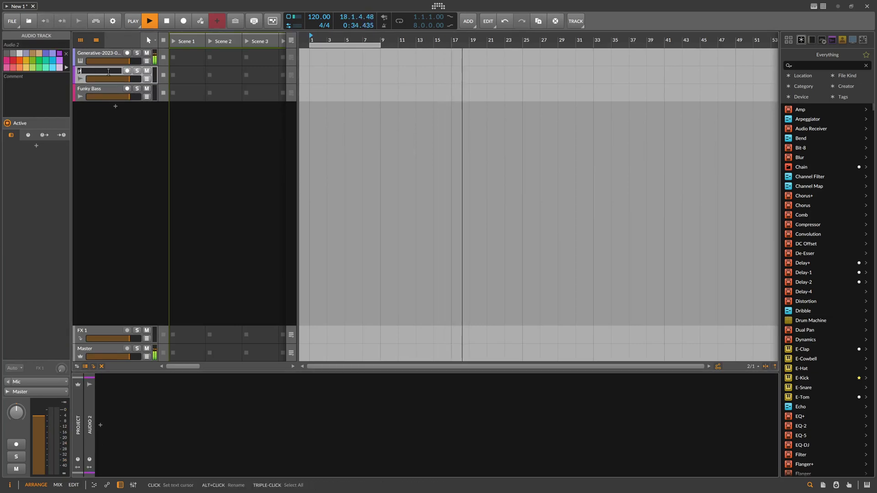
{"action": "key", "text": "BackSpace"}
{"action": "key", "text": "BackSpace"}
{"action": "type", "text": "rcussions"}
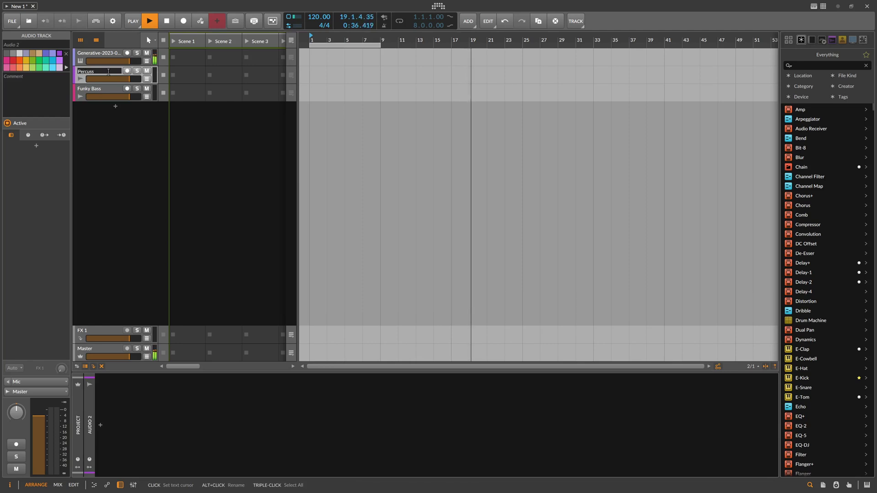
{"action": "key", "text": "Return"}
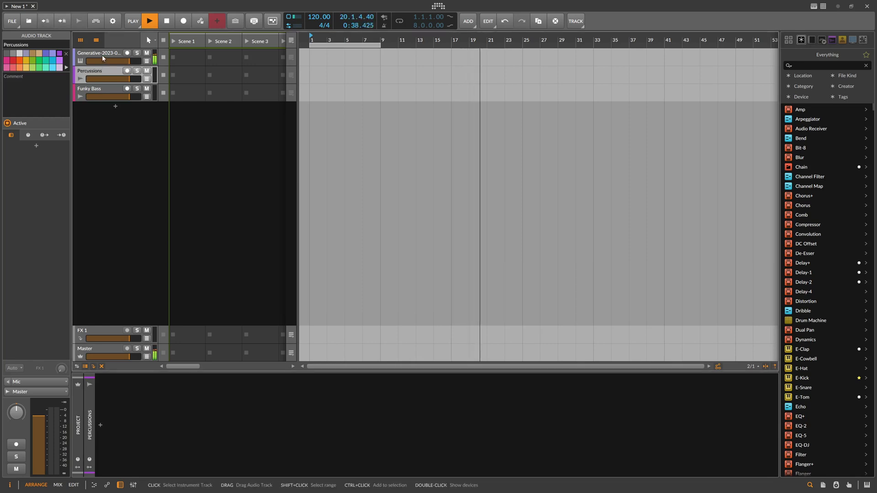
Step: Reopen the generative track's patch in the Grid editor and inspect the Melody section's Note Out module
{"action": "left_click", "coordinate": [105, 54]}
{"action": "left_click", "coordinate": [336, 408]}
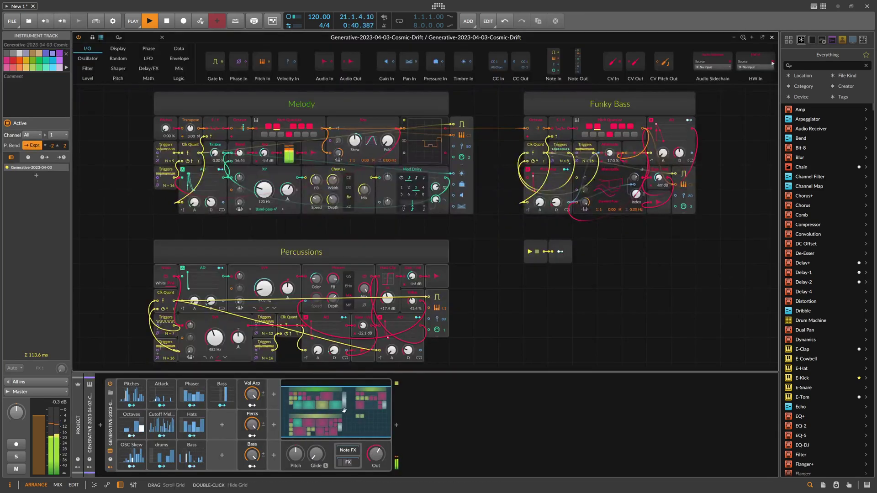
{"action": "left_click_drag", "start_coordinate": [507, 302], "coordinate": [501, 300]}
{"action": "scroll", "coordinate": [482, 293], "scroll_direction": "down", "scroll_amount": 3}
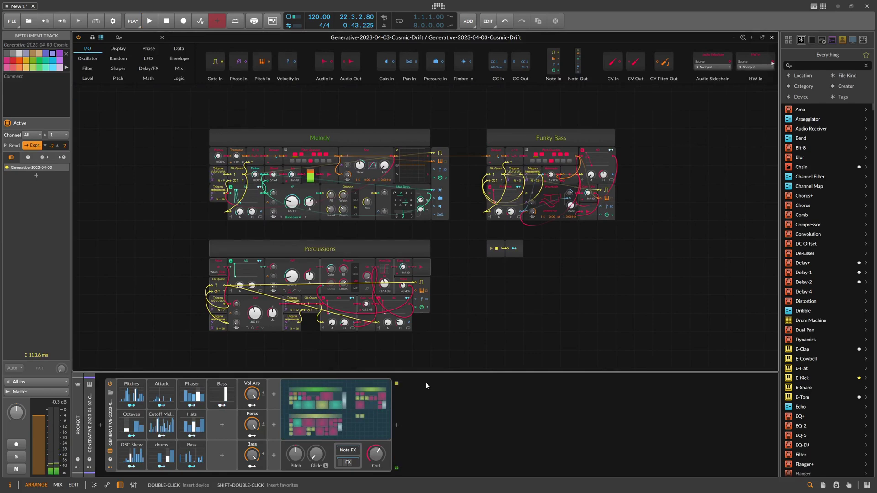
{"action": "scroll", "coordinate": [449, 190], "scroll_direction": "up", "scroll_amount": 3}
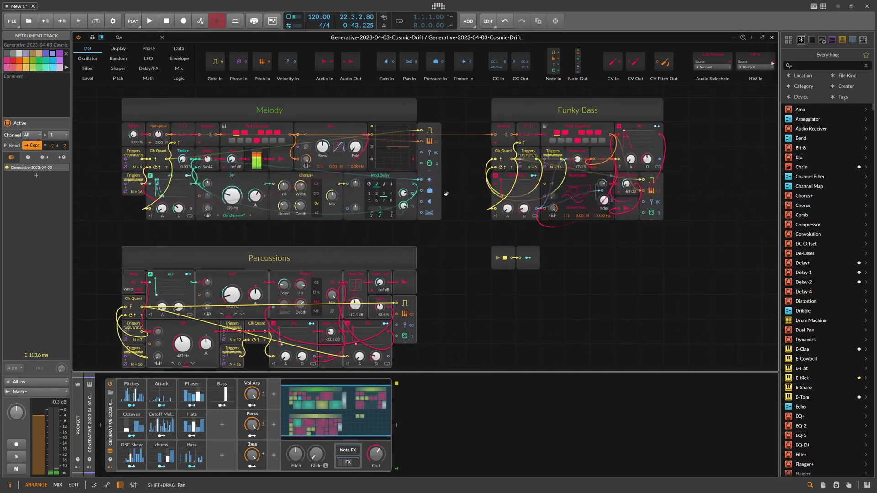
{"action": "left_click", "coordinate": [426, 131]}
{"action": "left_click_drag", "start_coordinate": [441, 262], "coordinate": [432, 255]}
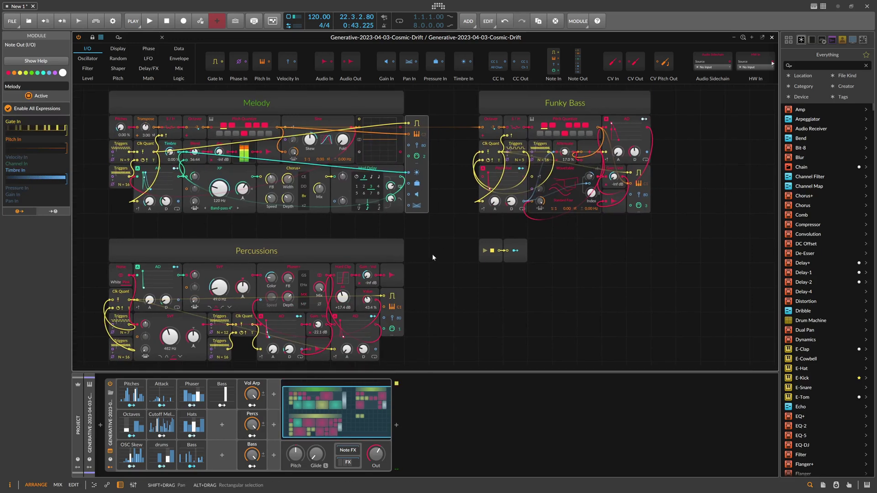
{"action": "scroll", "coordinate": [423, 250], "scroll_direction": "down", "scroll_amount": 1}
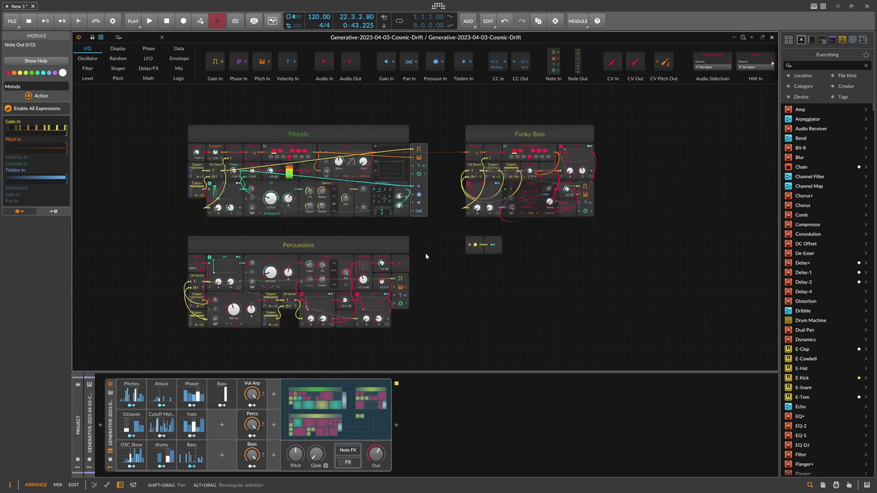
{"action": "scroll", "coordinate": [425, 253], "scroll_direction": "right", "scroll_amount": 1}
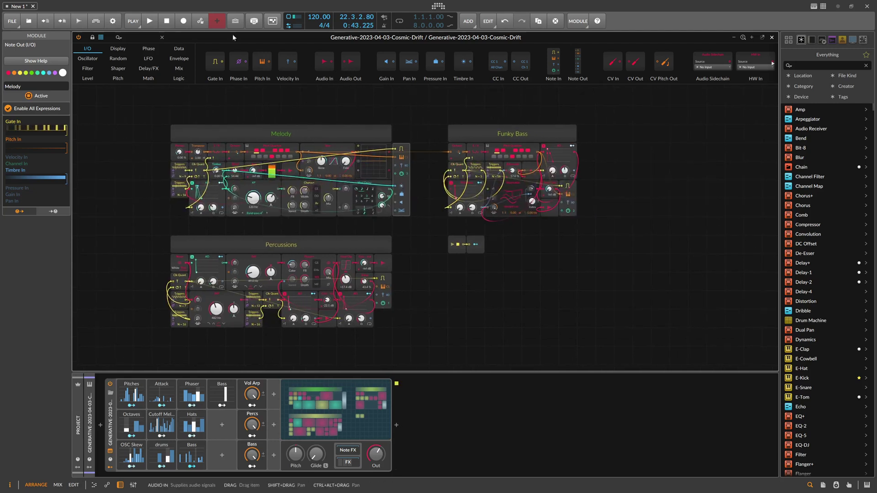
Step: Browse the available I/O modules, including the audio, sidechain, hardware and transport modules, for an output option
{"action": "left_click", "coordinate": [134, 36]}
{"action": "type", "text": "io"}
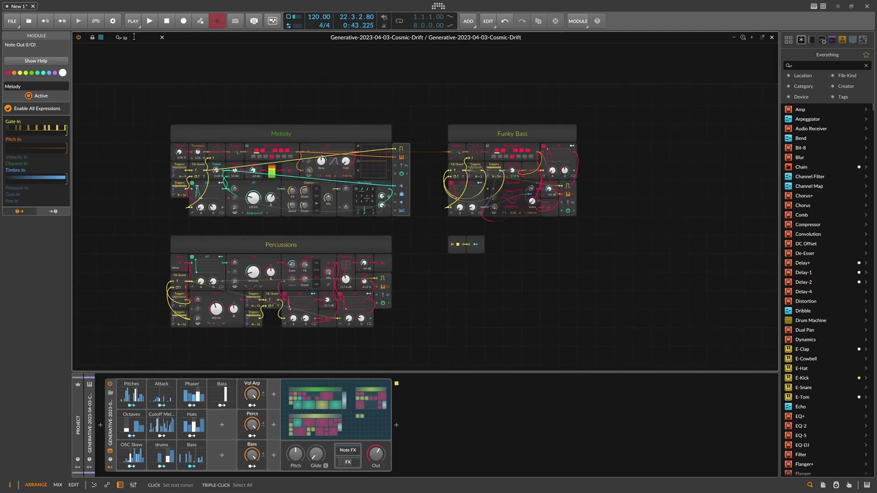
{"action": "key", "text": "BackSpace"}
{"action": "key", "text": "BackSpace"}
{"action": "left_click", "coordinate": [87, 50]}
{"action": "scroll", "coordinate": [599, 76], "scroll_direction": "right", "scroll_amount": 2}
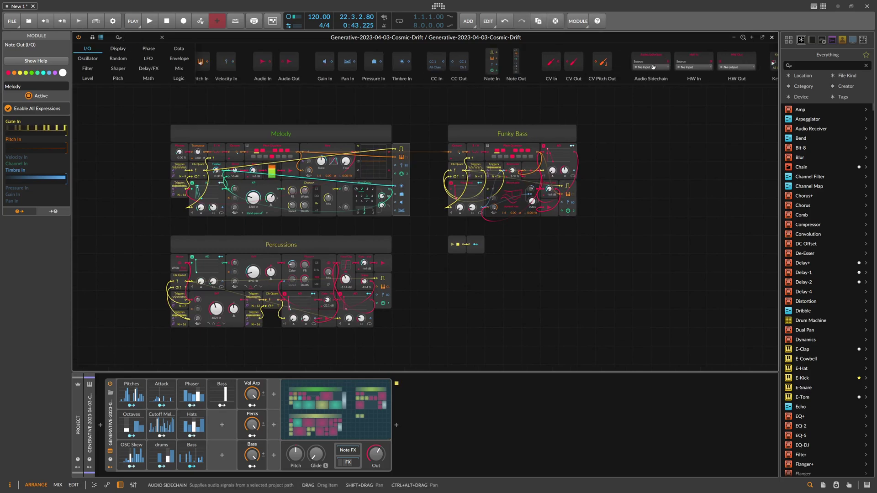
{"action": "scroll", "coordinate": [706, 68], "scroll_direction": "right", "scroll_amount": 2}
{"action": "scroll", "coordinate": [694, 68], "scroll_direction": "right", "scroll_amount": 2}
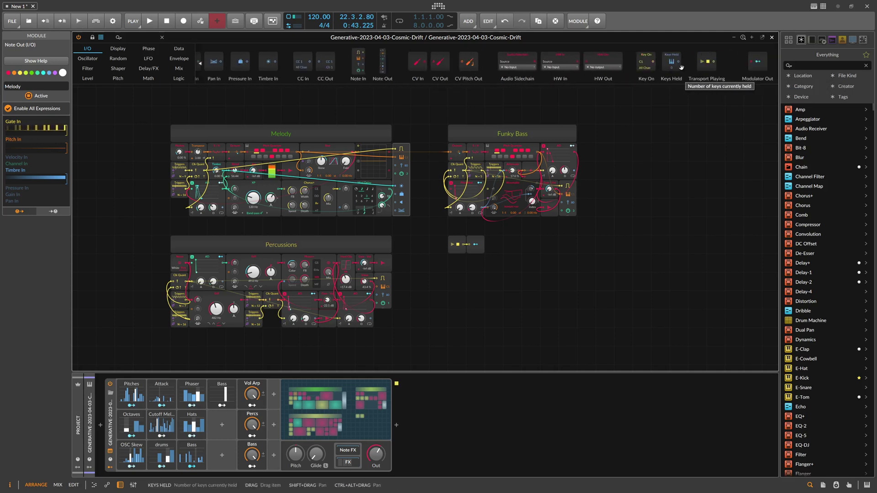
{"action": "scroll", "coordinate": [503, 69], "scroll_direction": "left", "scroll_amount": 4}
{"action": "scroll", "coordinate": [300, 95], "scroll_direction": "up", "scroll_amount": 3}
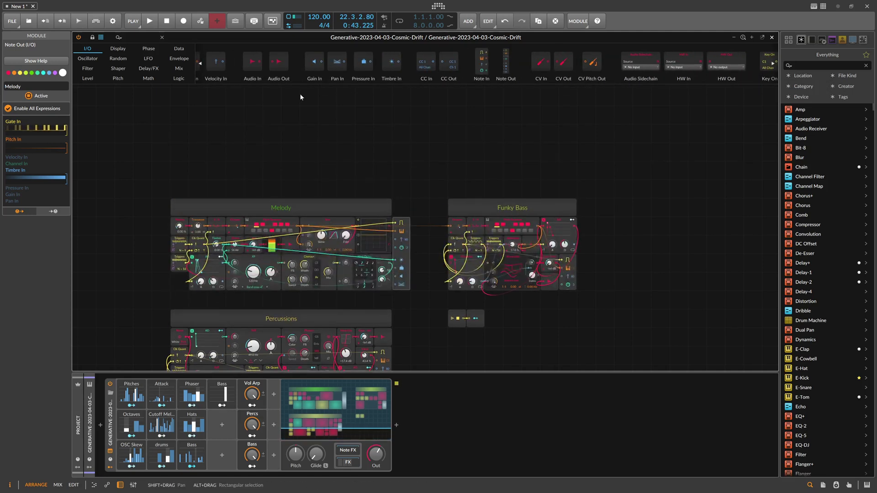
{"action": "scroll", "coordinate": [299, 94], "scroll_direction": "down", "scroll_amount": 2}
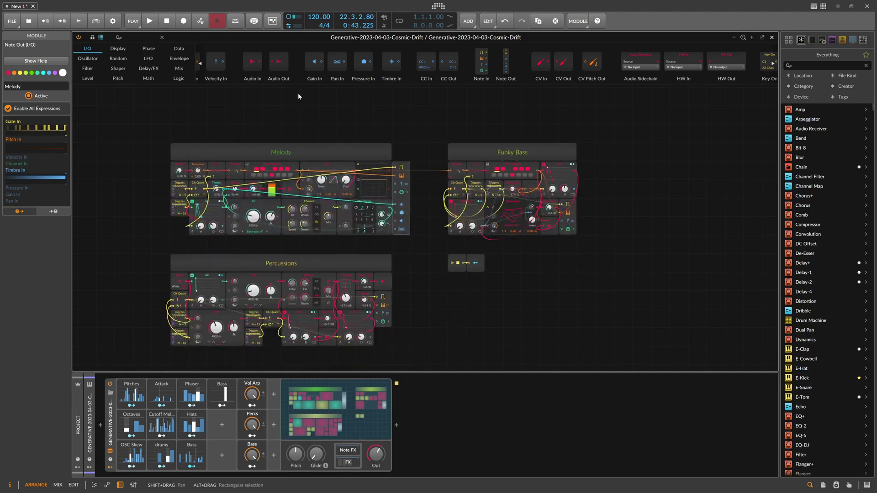
Step: Select the Audio Out module of the Percussions section and examine its settings
{"action": "scroll", "coordinate": [393, 266], "scroll_direction": "up", "scroll_amount": 4}
{"action": "left_click_drag", "start_coordinate": [388, 278], "coordinate": [444, 222]}
{"action": "left_click", "coordinate": [392, 245]}
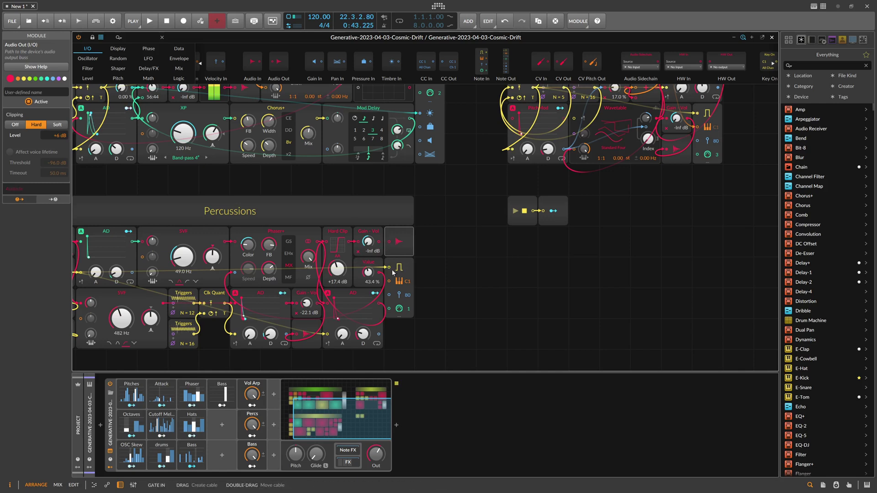
{"action": "scroll", "coordinate": [391, 269], "scroll_direction": "up", "scroll_amount": 3}
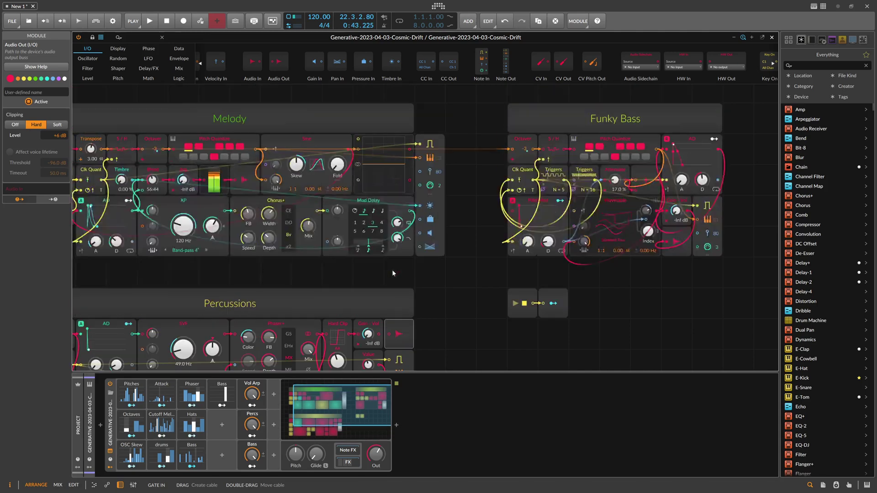
{"action": "scroll", "coordinate": [454, 260], "scroll_direction": "down", "scroll_amount": 3}
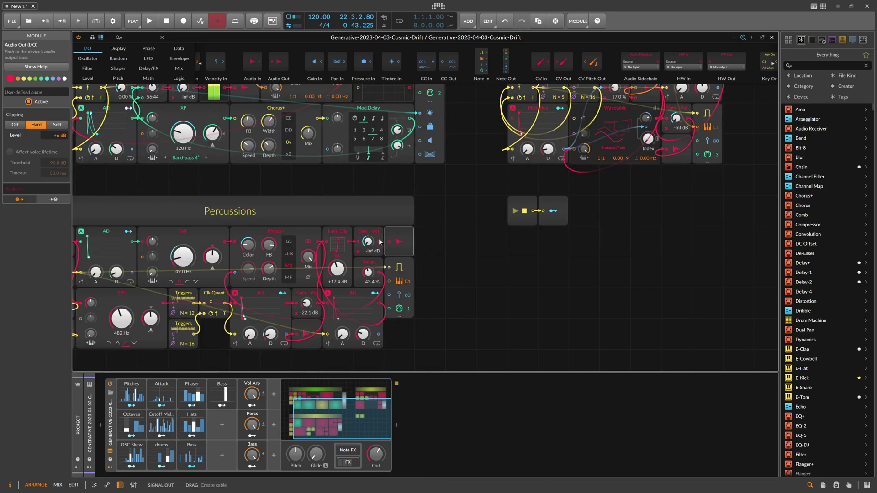
Step: Play the patch while comparing the outputs of its sections, and stop playback
{"action": "key", "text": "space"}
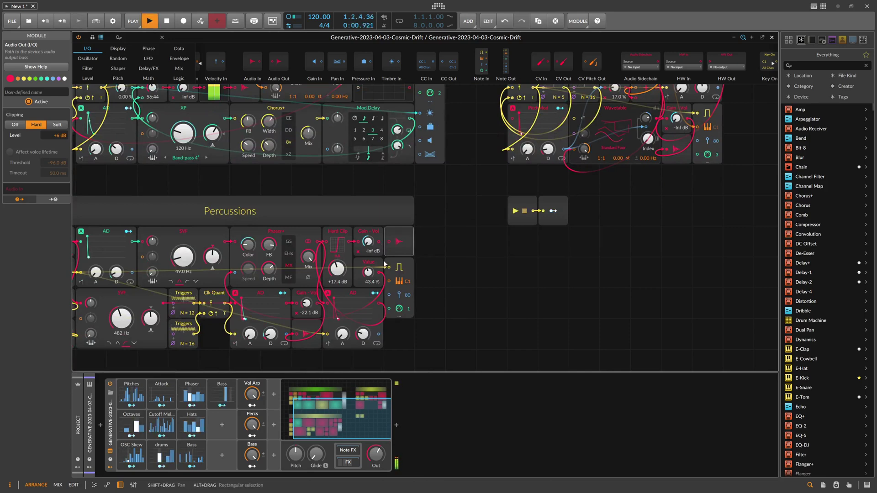
{"action": "scroll", "coordinate": [382, 259], "scroll_direction": "up", "scroll_amount": 3}
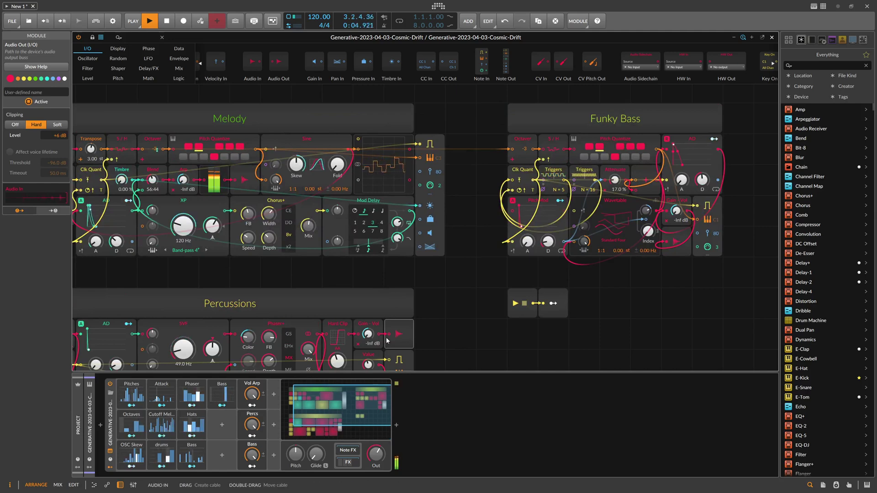
{"action": "scroll", "coordinate": [388, 329], "scroll_direction": "down", "scroll_amount": 2}
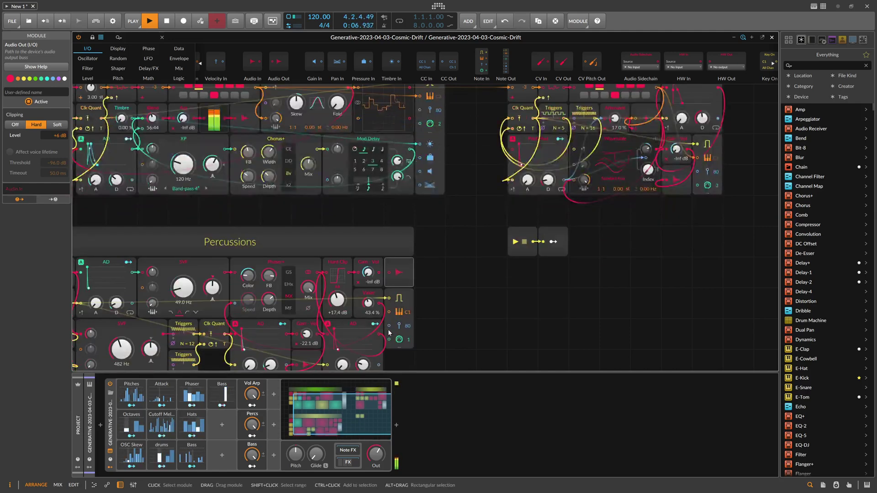
{"action": "left_click_drag", "start_coordinate": [474, 298], "coordinate": [451, 283]}
{"action": "key", "text": "space"}
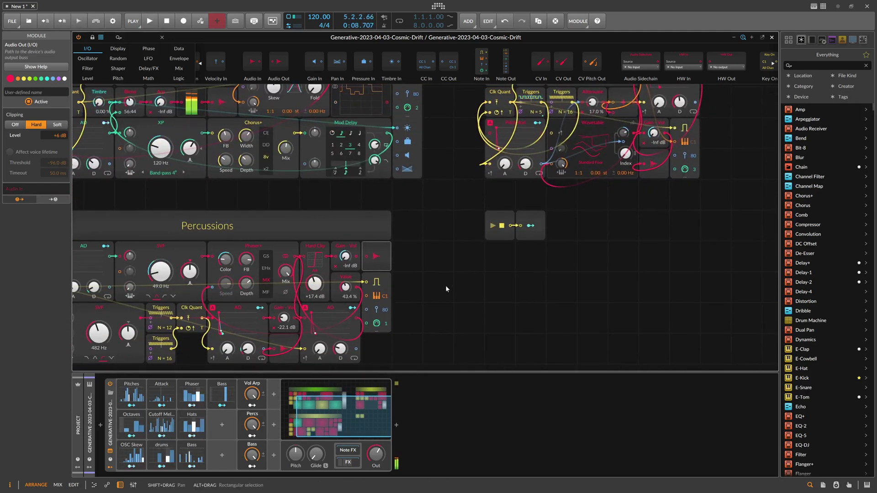
Step: Open the Grid device's FX chain and group its Tool, Transient Split and Peak Limiter devices into an FX Layer
{"action": "left_click", "coordinate": [348, 463]}
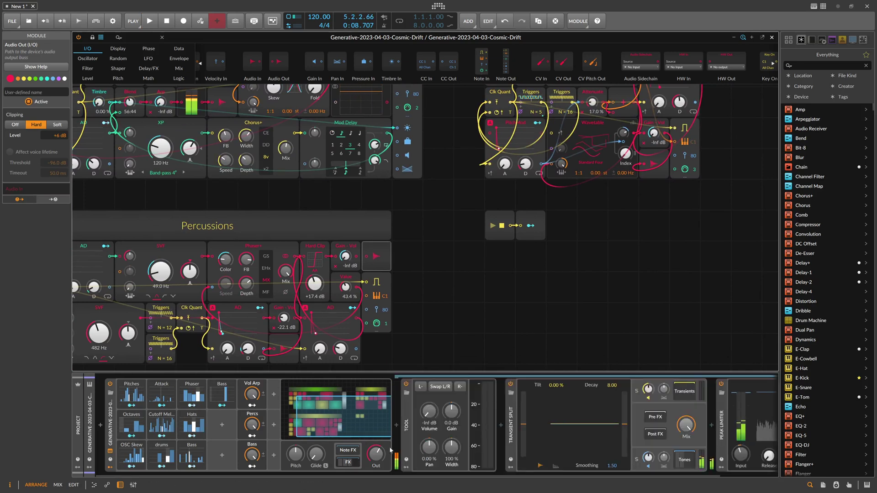
{"action": "left_click", "coordinate": [408, 431]}
{"action": "left_click", "coordinate": [511, 424], "text": "shift"}
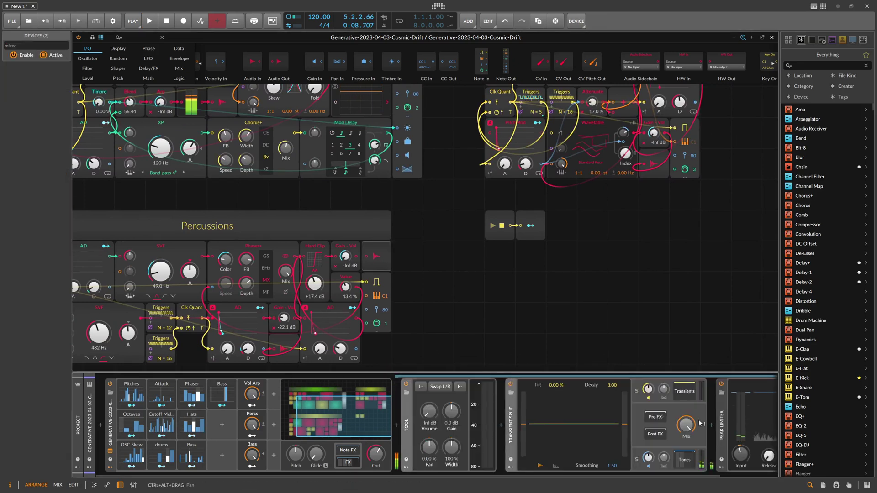
{"action": "left_click", "coordinate": [722, 423], "text": "shift"}
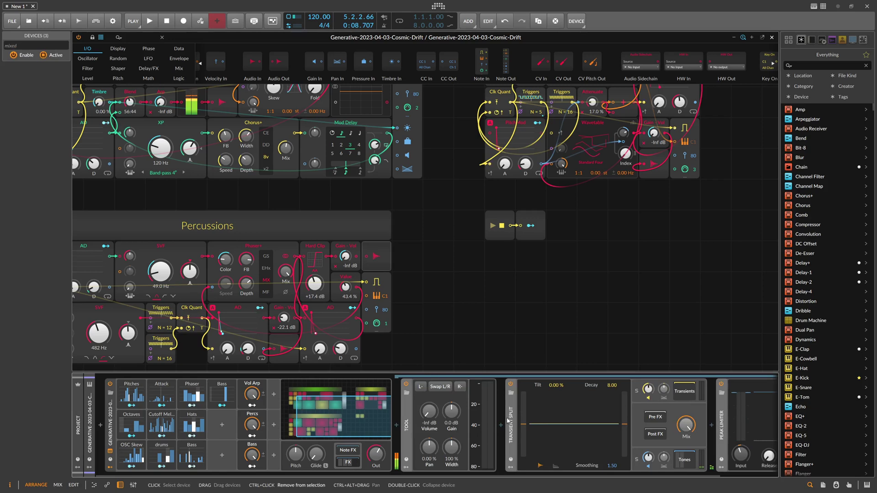
{"action": "key", "text": "ctrl+g"}
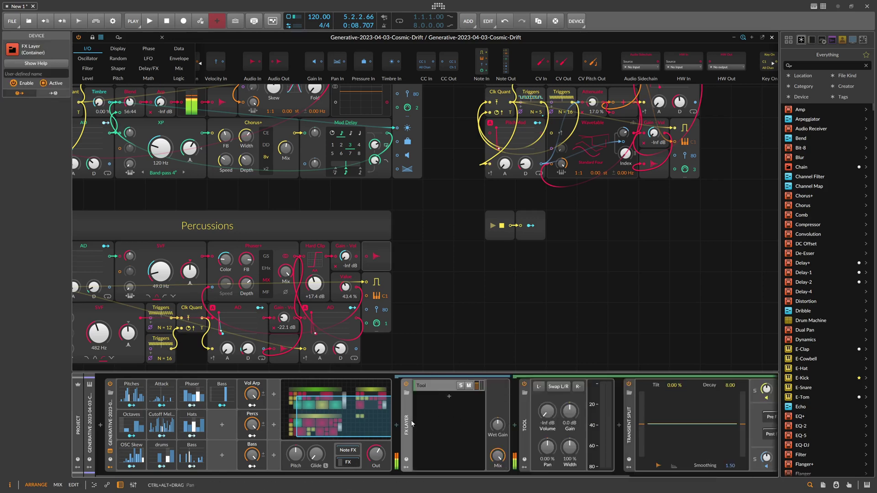
Step: Rename the FX Layer's existing layer as Sum
{"action": "left_click", "coordinate": [429, 389]}
{"action": "double_click", "coordinate": [429, 387]}
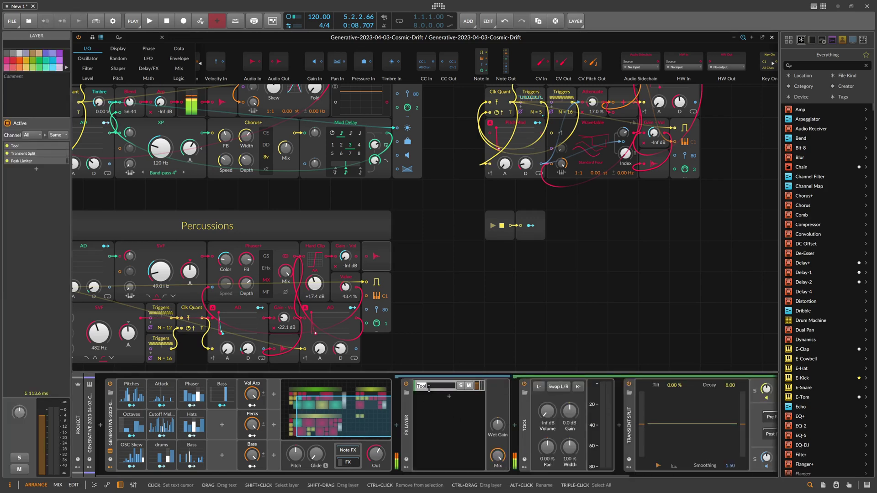
{"action": "type", "text": "Sum"}
{"action": "key", "text": "Return"}
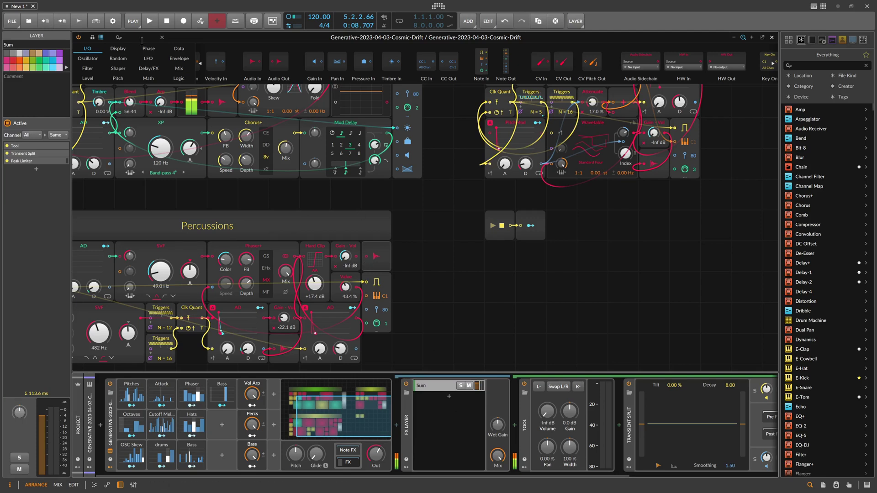
Step: Add a Stereo Split module beside the Percussions section and feed it the signal going into the section's Audio Out
{"action": "left_click", "coordinate": [370, 257]}
{"action": "type", "text": "split"}
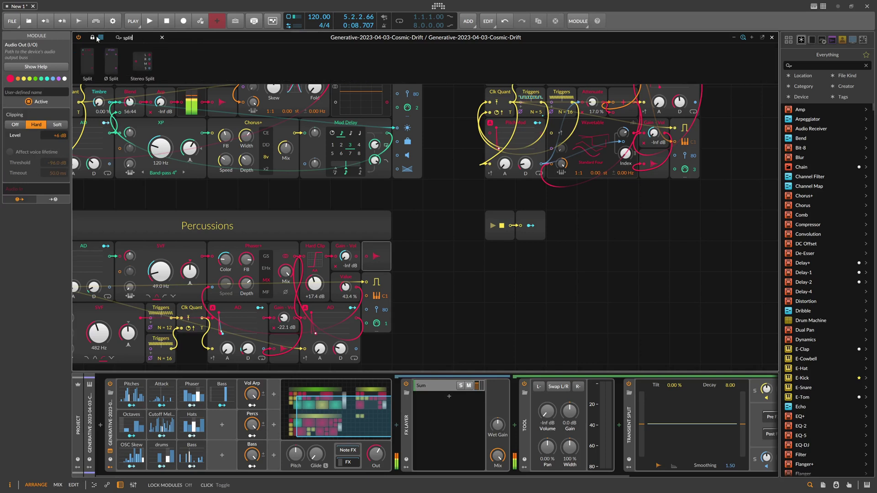
{"action": "left_click_drag", "start_coordinate": [198, 106], "coordinate": [437, 295]}
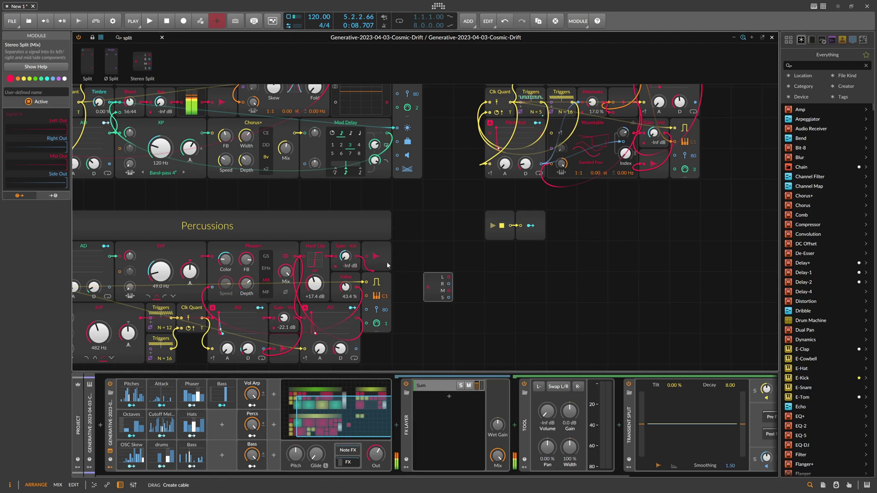
{"action": "left_click_drag", "start_coordinate": [371, 257], "coordinate": [428, 287]}
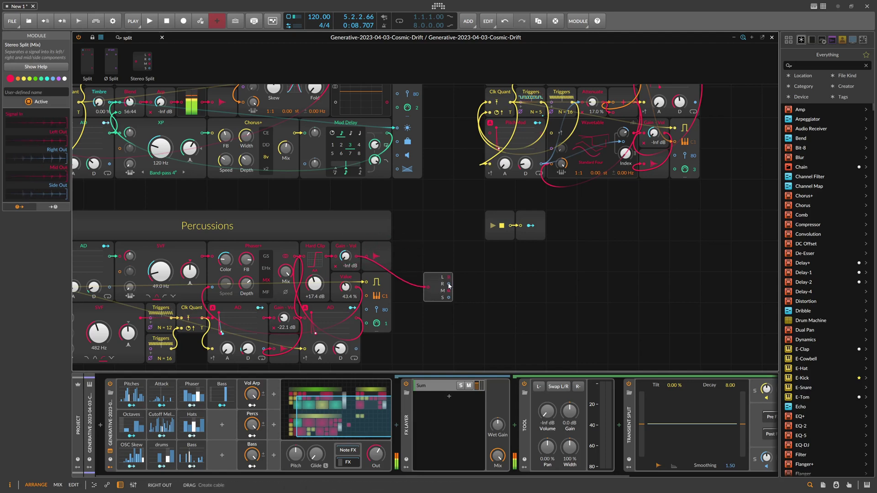
Step: Add two Modulator Out modules beside the Stereo Split and connect its L and R outputs to them
{"action": "left_click_drag", "start_coordinate": [134, 38], "coordinate": [81, 41]}
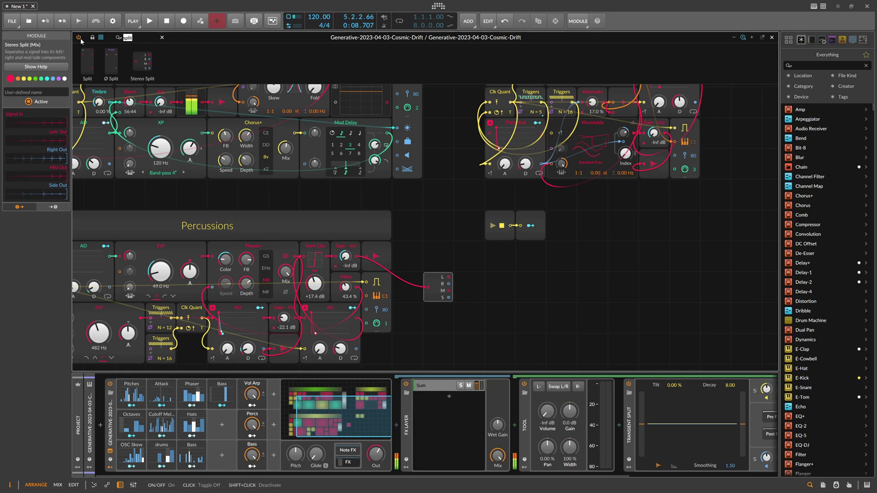
{"action": "type", "text": "modu"}
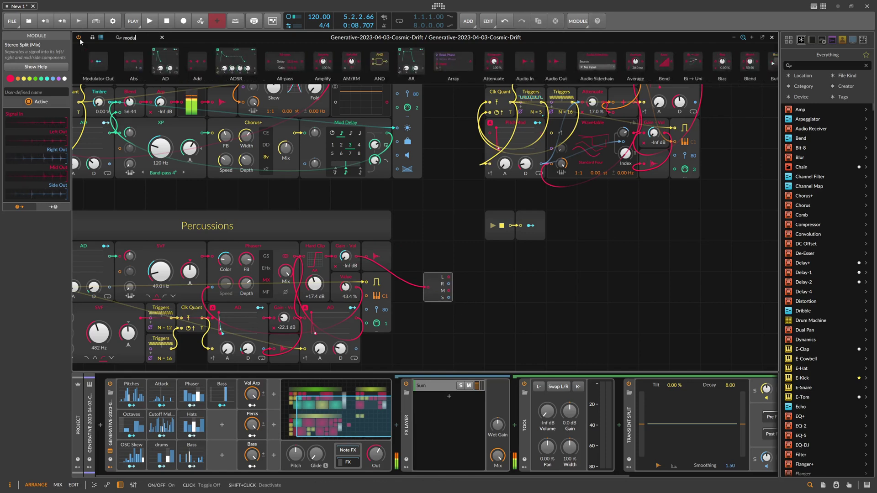
{"action": "key", "text": "Return"}
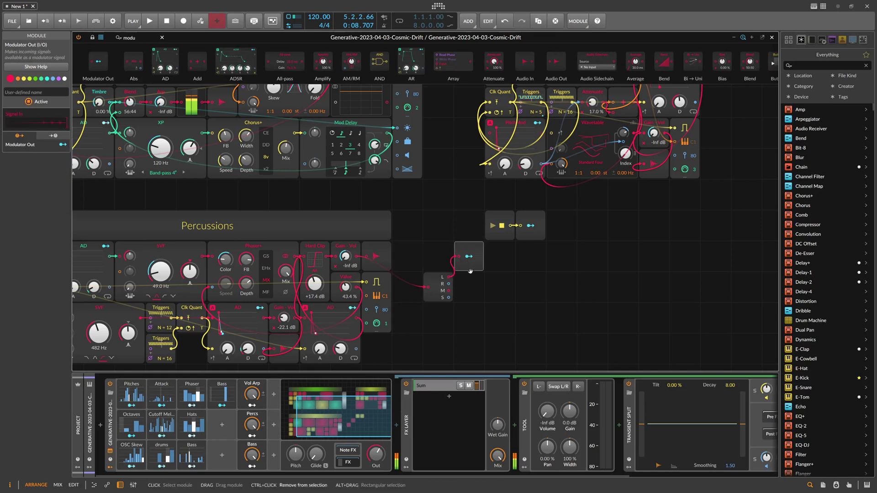
{"action": "key", "text": "ctrl+d"}
{"action": "left_click_drag", "start_coordinate": [448, 284], "coordinate": [459, 287]}
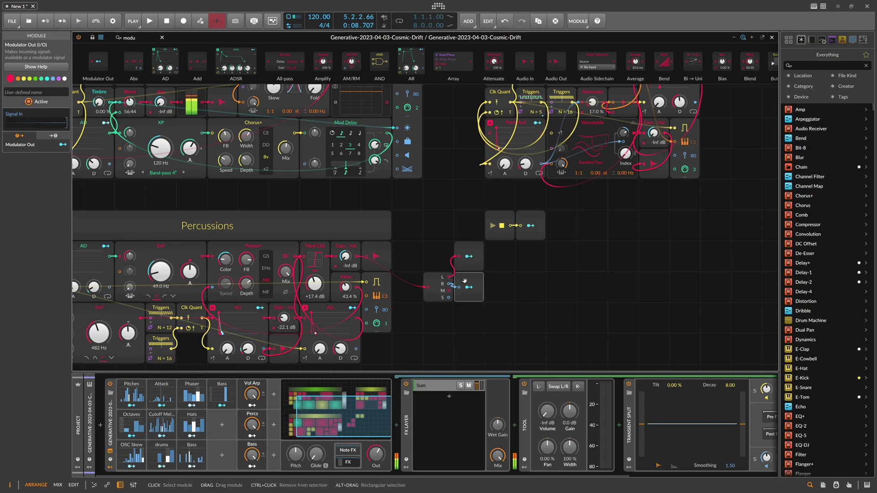
Step: Name the Modulator Out on the L output Left and the one on the R output Right
{"action": "left_click", "coordinate": [465, 255]}
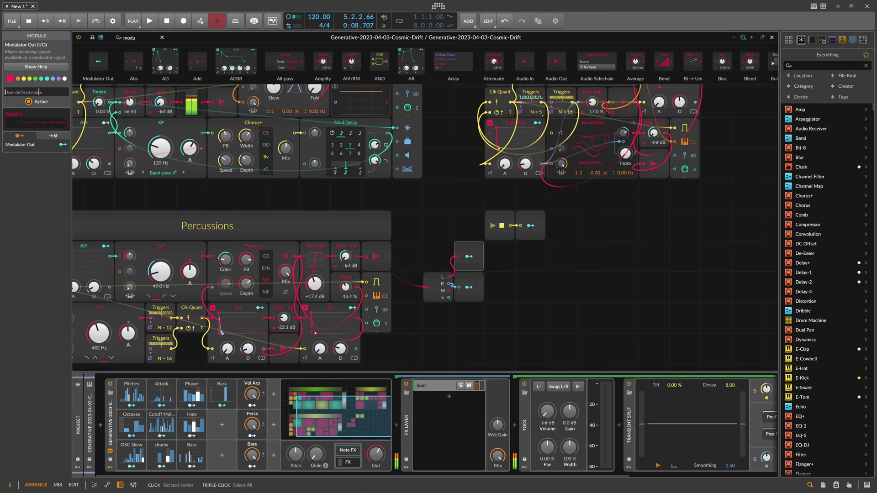
{"action": "left_click", "coordinate": [477, 281]}
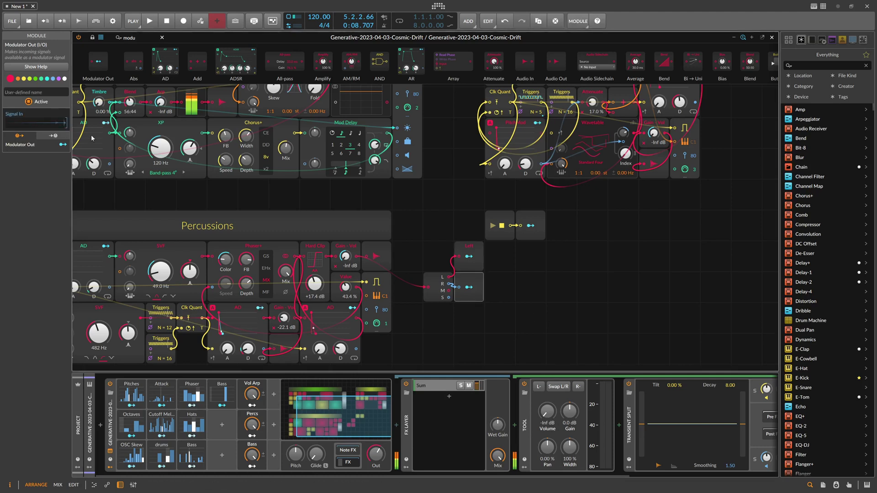
{"action": "left_click", "coordinate": [27, 96]}
{"action": "type", "text": "Right"}
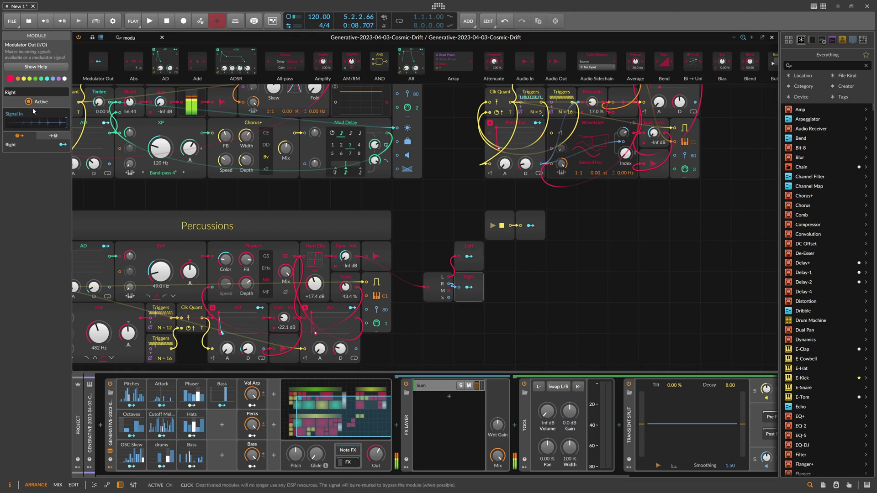
{"action": "left_click", "coordinate": [492, 290]}
Step: Add a second layer holding a Tool device to the FX Layer, set its volume to -Inf dB and collapse it
{"action": "left_click", "coordinate": [459, 386]}
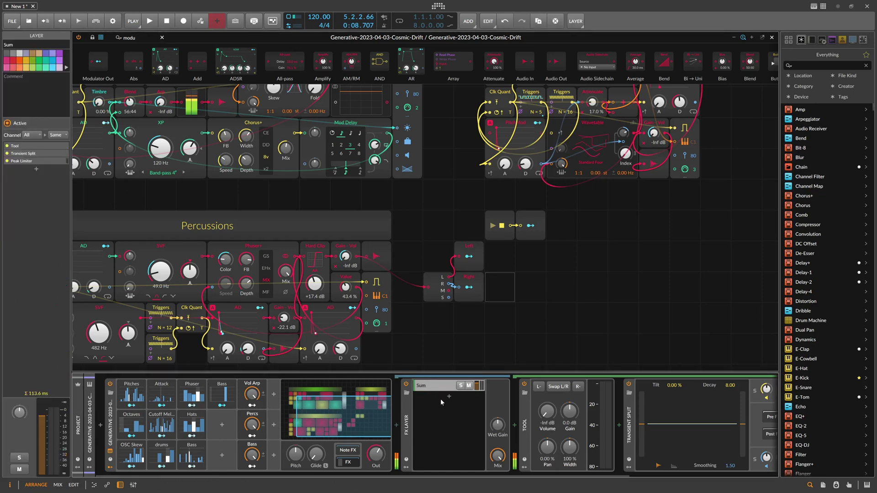
{"action": "left_click", "coordinate": [449, 397]}
{"action": "type", "text": "too"}
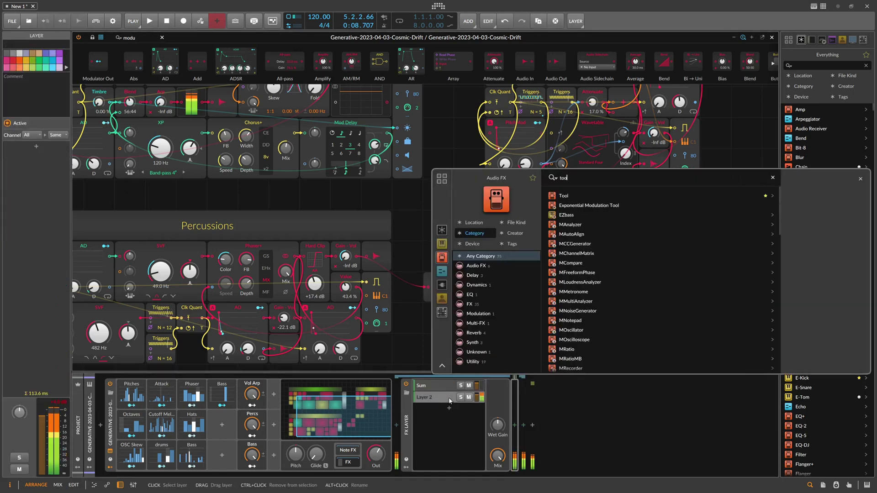
{"action": "key", "text": "Return"}
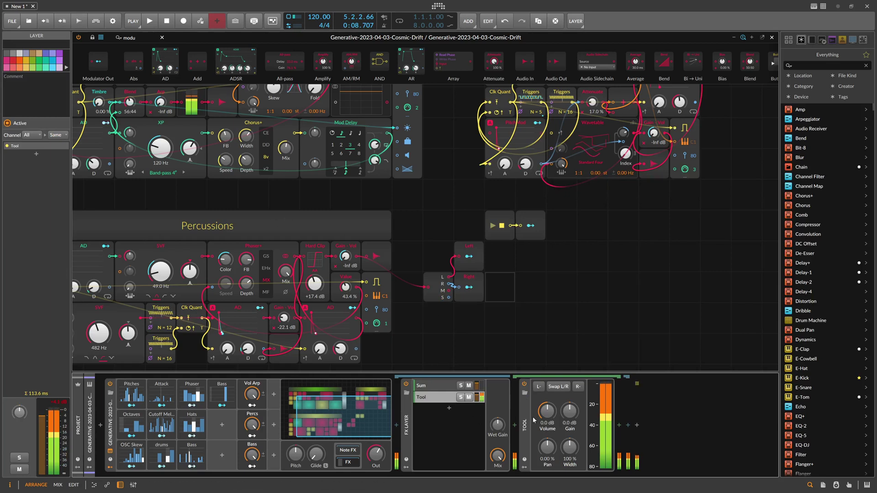
{"action": "left_click_drag", "start_coordinate": [550, 416], "coordinate": [551, 419]}
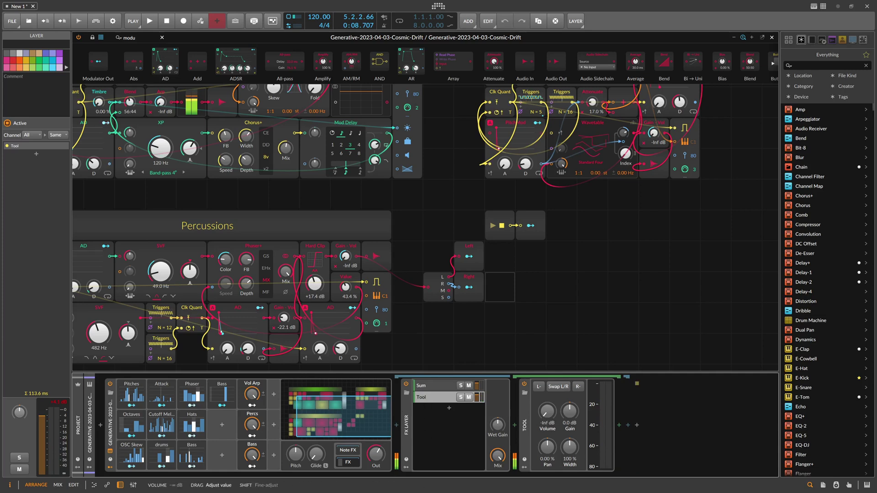
{"action": "double_click", "coordinate": [523, 448]}
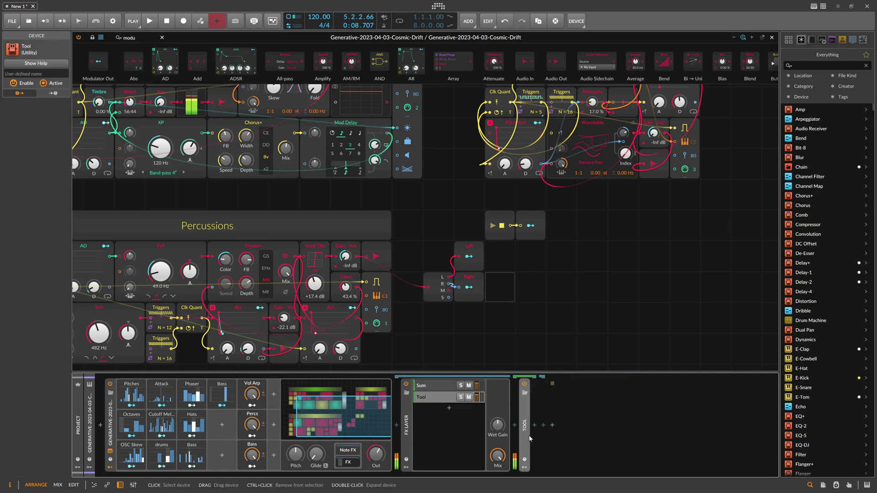
Step: Rename the new FX layer as Percussion
{"action": "double_click", "coordinate": [436, 397]}
{"action": "type", "text": "Per"}
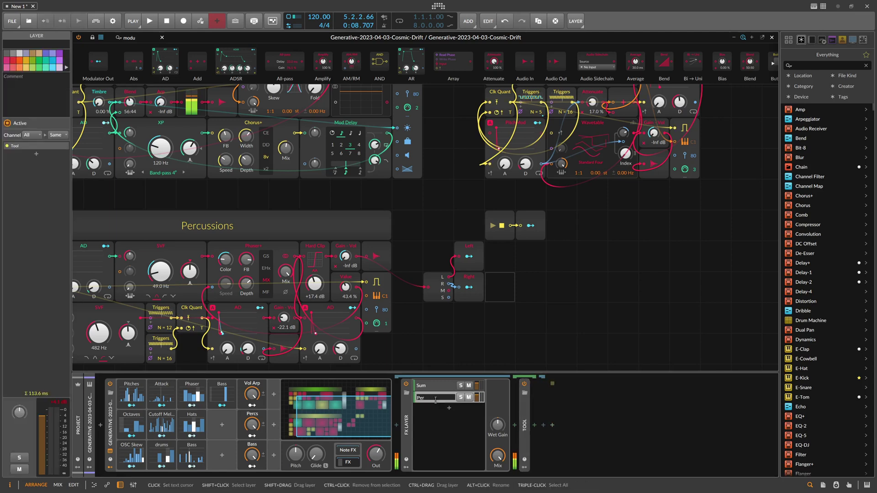
{"action": "type", "text": "cussion"}
{"action": "key", "text": "Return"}
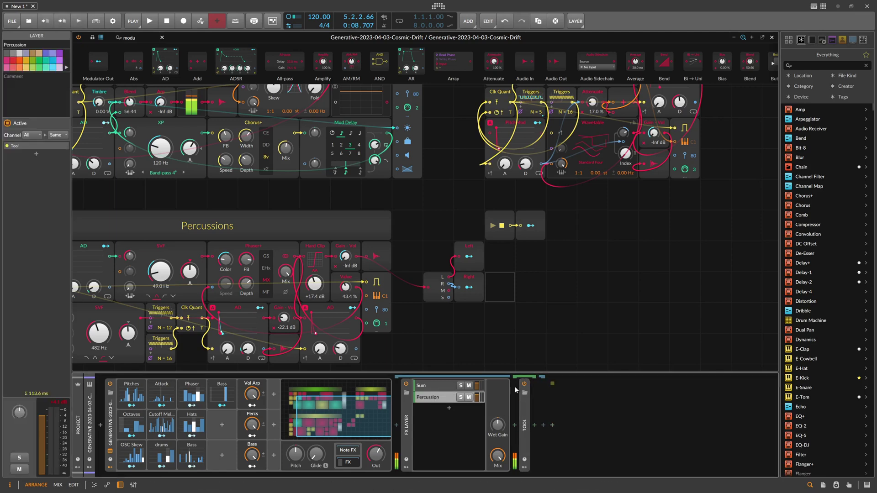
Step: Insert the Grid Audio Out preset after the Tool device in the Percussion layer
{"action": "left_click", "coordinate": [528, 420]}
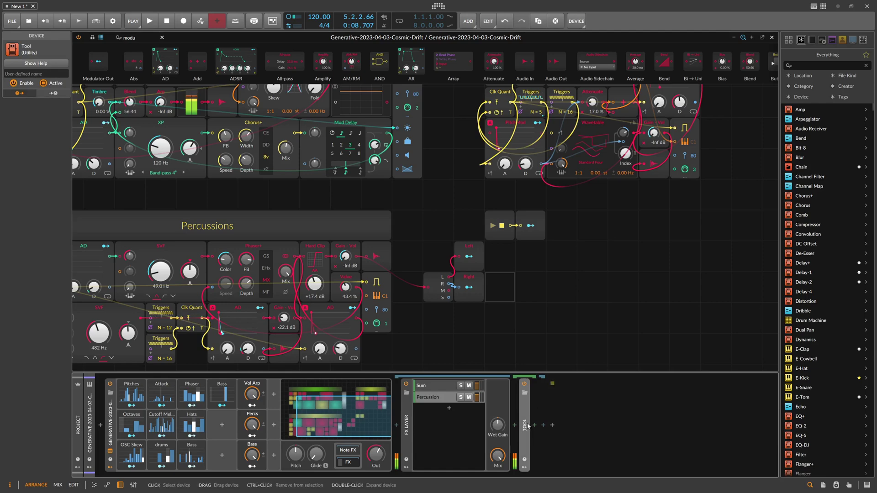
{"action": "left_click", "coordinate": [534, 426]}
{"action": "type", "text": "grid audio"}
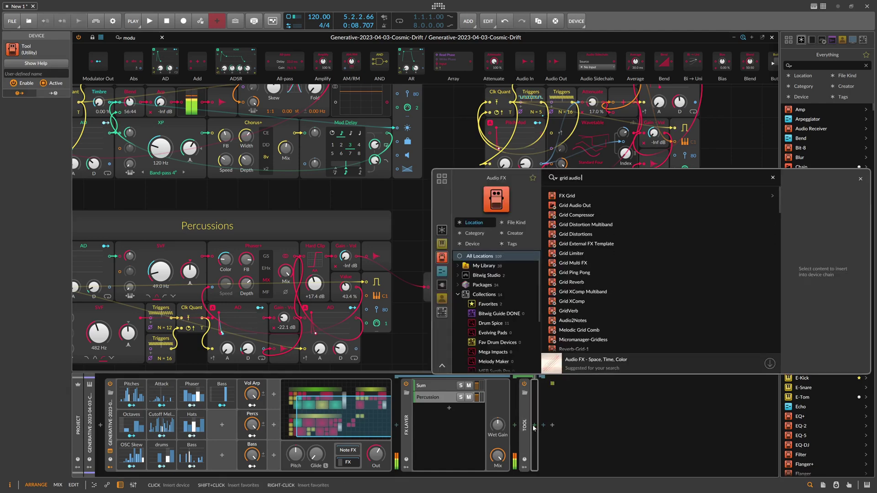
{"action": "double_click", "coordinate": [577, 206]}
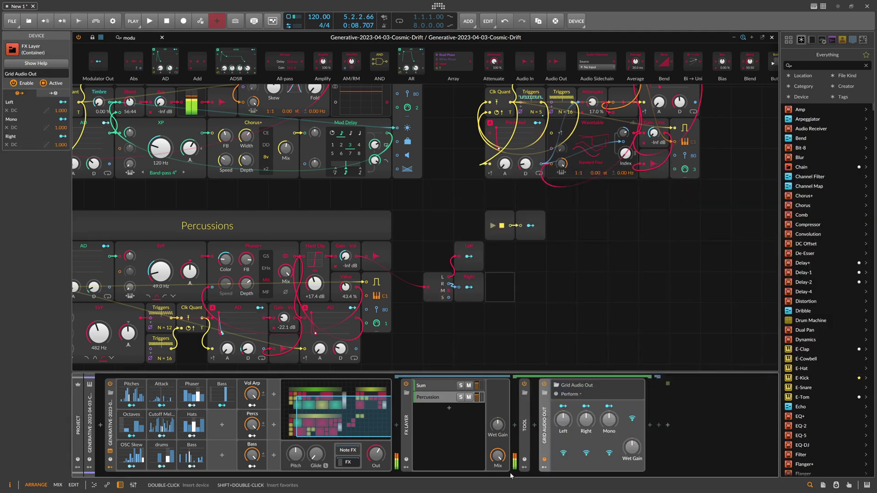
Step: Expand the Grid Audio Out device, inspect its left and right channel layers, and close the layer list again
{"action": "double_click", "coordinate": [547, 438]}
{"action": "left_click", "coordinate": [673, 386]}
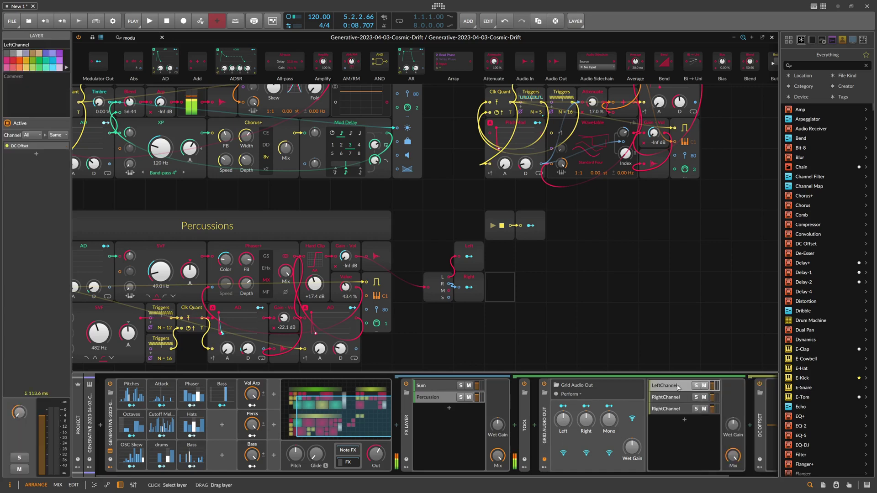
{"action": "left_click_drag", "start_coordinate": [550, 477], "coordinate": [615, 476]}
{"action": "left_click", "coordinate": [623, 397]}
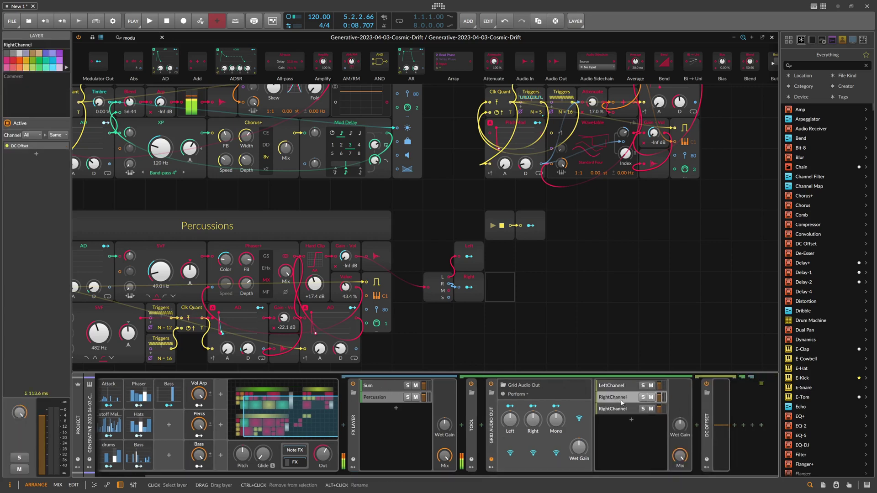
{"action": "left_click", "coordinate": [618, 409]}
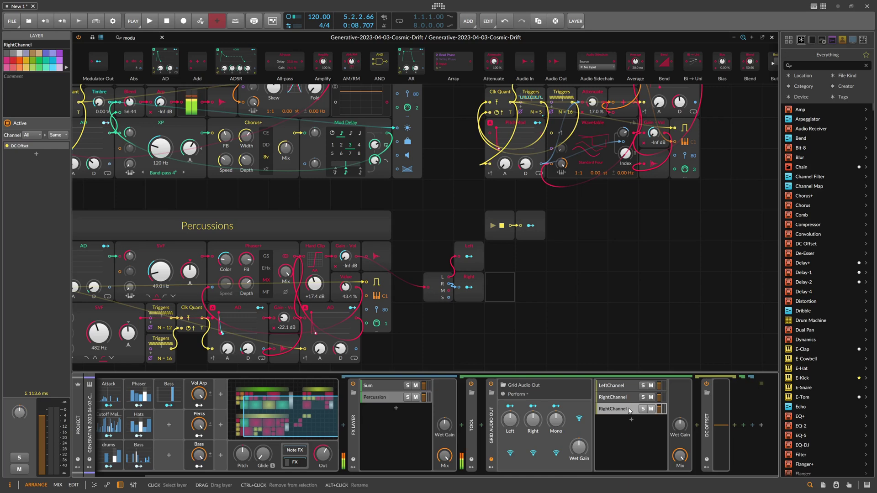
{"action": "double_click", "coordinate": [492, 435]}
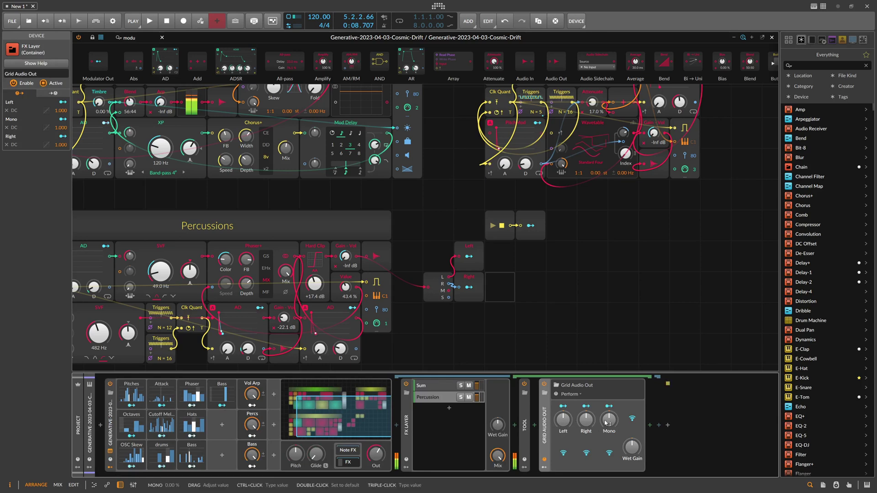
Step: Map the Left and Right modulator outputs to the Left and Right knobs of the Percussion layer's Grid Audio Out
{"action": "left_click", "coordinate": [469, 257]}
{"action": "left_click_drag", "start_coordinate": [564, 419], "coordinate": [564, 396]}
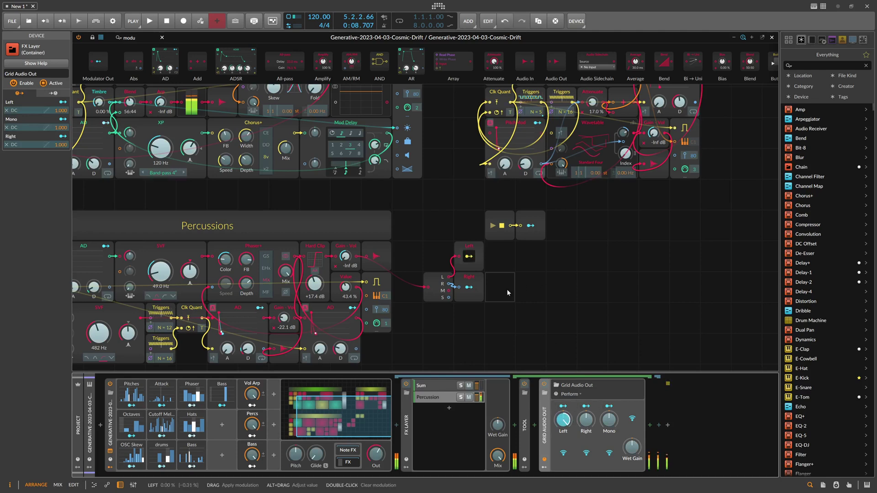
{"action": "left_click", "coordinate": [469, 288]}
{"action": "left_click_drag", "start_coordinate": [587, 421], "coordinate": [587, 367]}
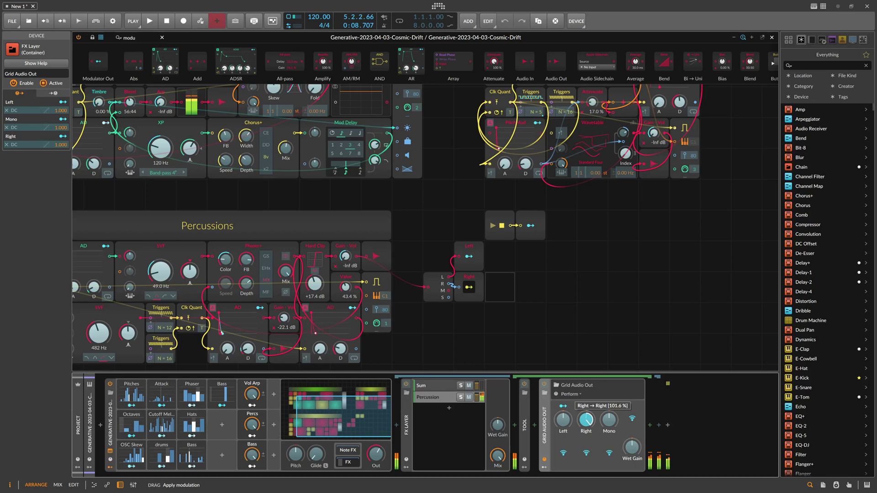
{"action": "left_click_drag", "start_coordinate": [586, 419], "coordinate": [586, 418]}
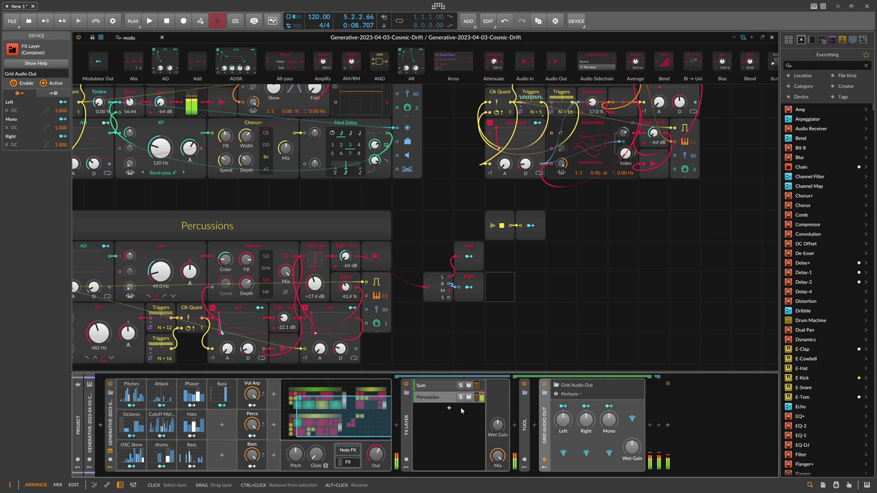
Step: Duplicate the Percussion layer and rename the copy as Funky Bass
{"action": "left_click", "coordinate": [438, 402]}
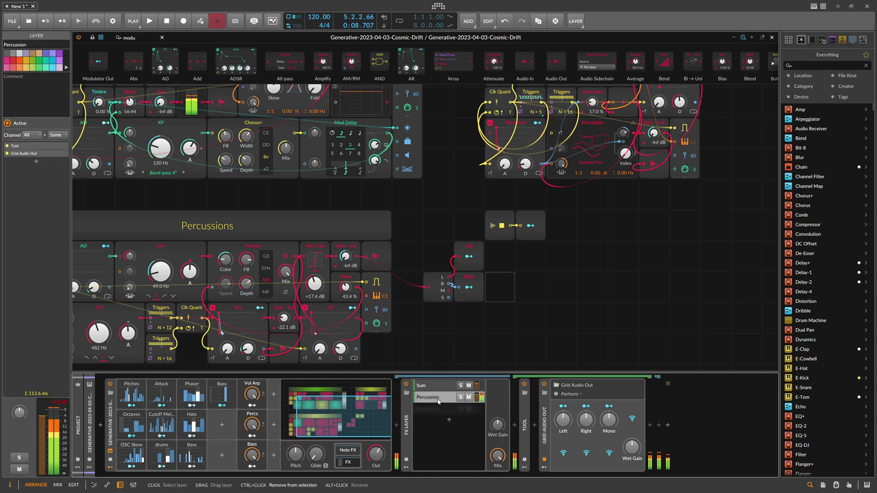
{"action": "double_click", "coordinate": [439, 408]}
{"action": "type", "text": "Funky Bass"}
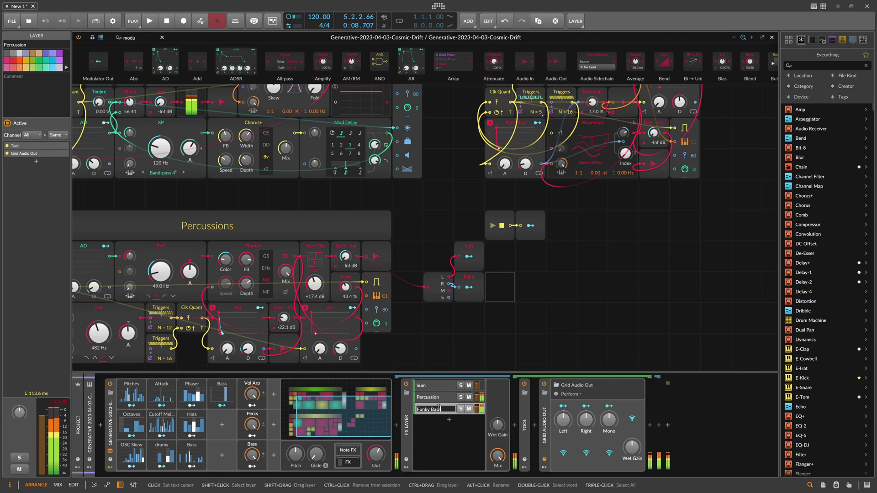
{"action": "key", "text": "Return"}
Step: Clear the copied Left and Right modulation mappings from the Funky Bass layer's Grid Audio Out
{"action": "left_click", "coordinate": [469, 288]}
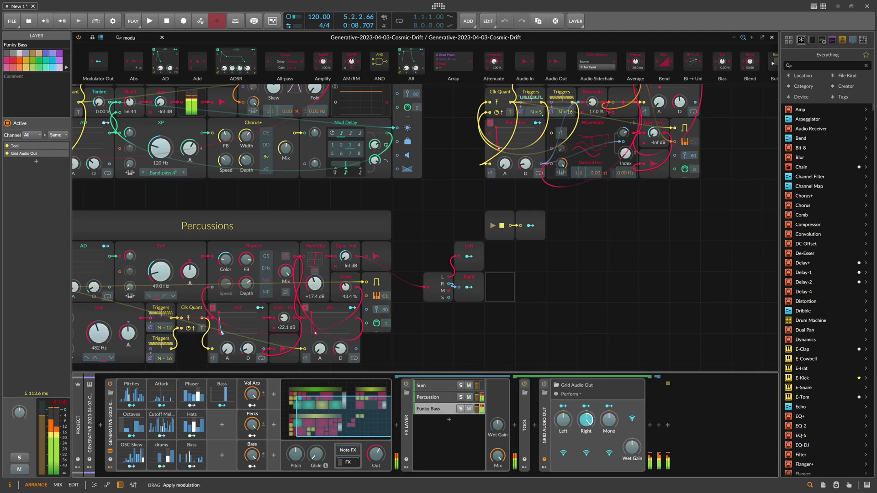
{"action": "left_click", "coordinate": [469, 257]}
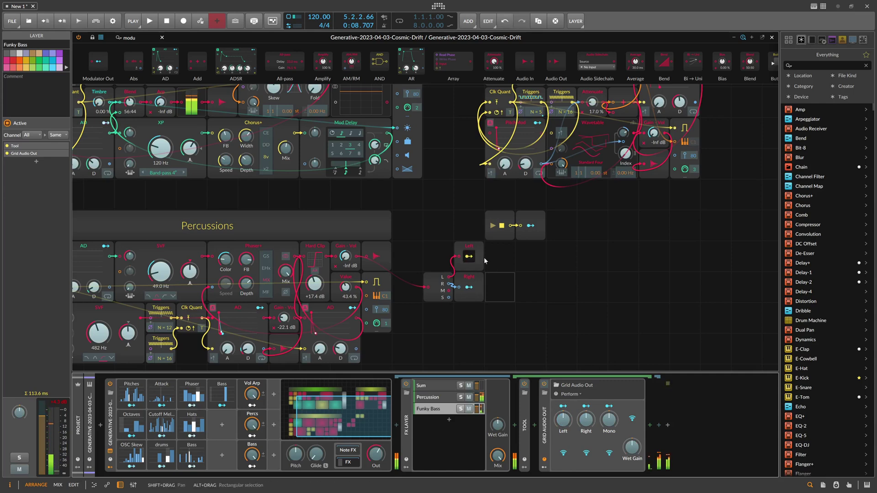
Step: Duplicate the Percussions' Stereo Split with its Left and Right modulator outputs, place the copies beside the Funky Bass block and connect the bass signal
{"action": "left_click_drag", "start_coordinate": [512, 318], "coordinate": [427, 250]}
{"action": "key", "text": "ctrl+d"}
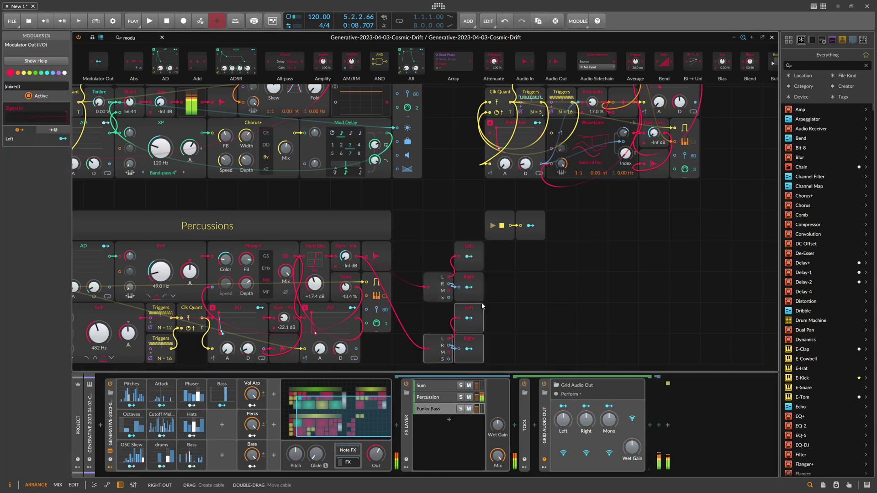
{"action": "left_click_drag", "start_coordinate": [432, 342], "coordinate": [590, 251]}
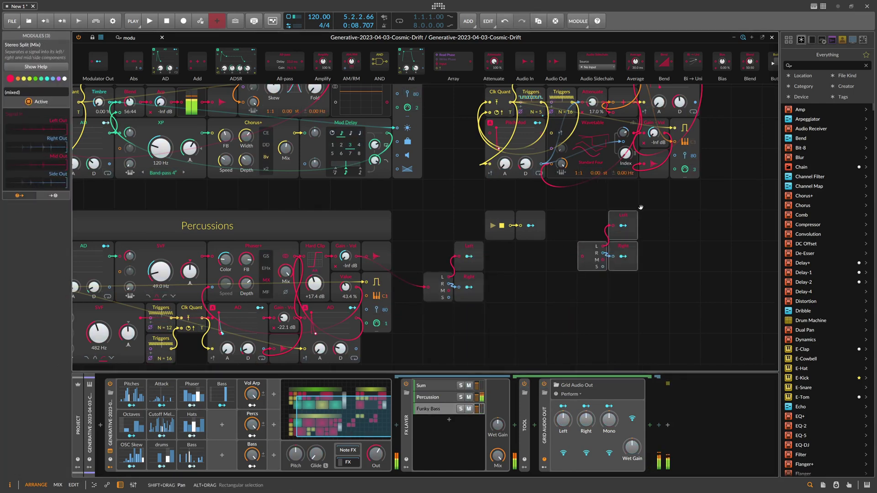
{"action": "left_click_drag", "start_coordinate": [697, 211], "coordinate": [516, 279]}
{"action": "left_click_drag", "start_coordinate": [429, 332], "coordinate": [550, 248]}
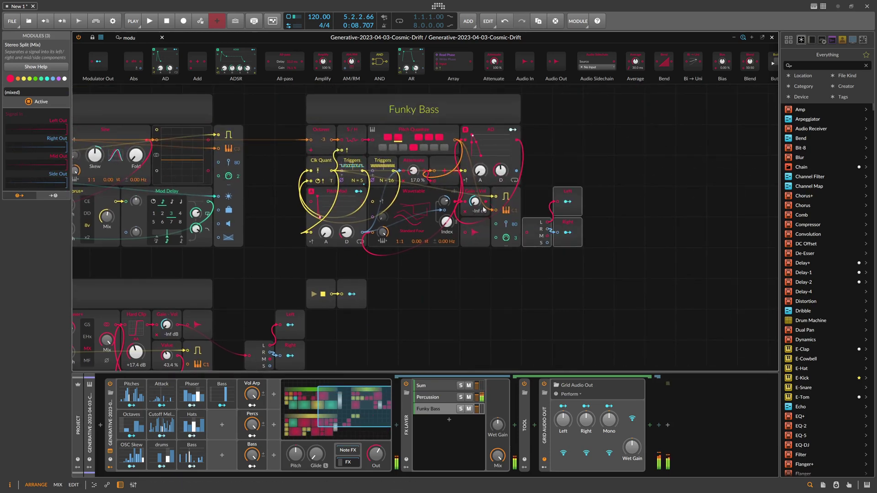
{"action": "left_click_drag", "start_coordinate": [525, 238], "coordinate": [539, 235]}
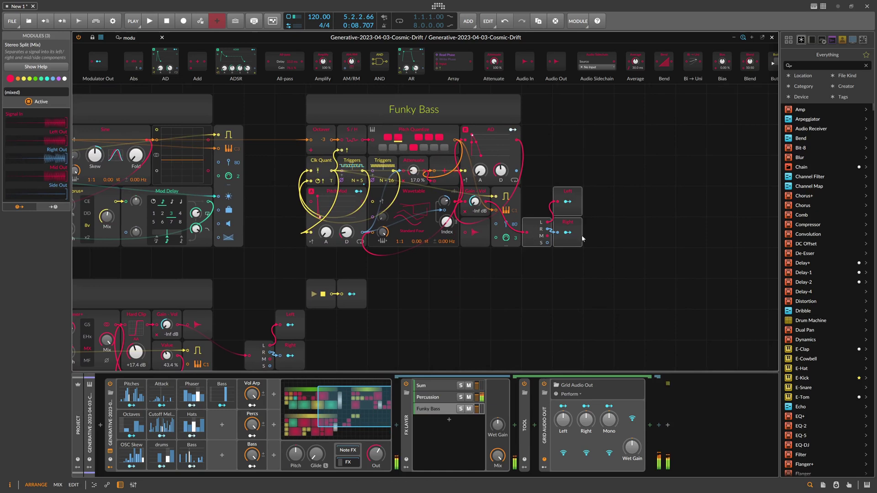
Step: Map the copied Left and Right modulator outputs at 100% to the Left and Right knobs of the Funky Bass layer's Grid Audio Out
{"action": "left_click", "coordinate": [567, 232]}
{"action": "left_click_drag", "start_coordinate": [564, 420], "coordinate": [563, 417]}
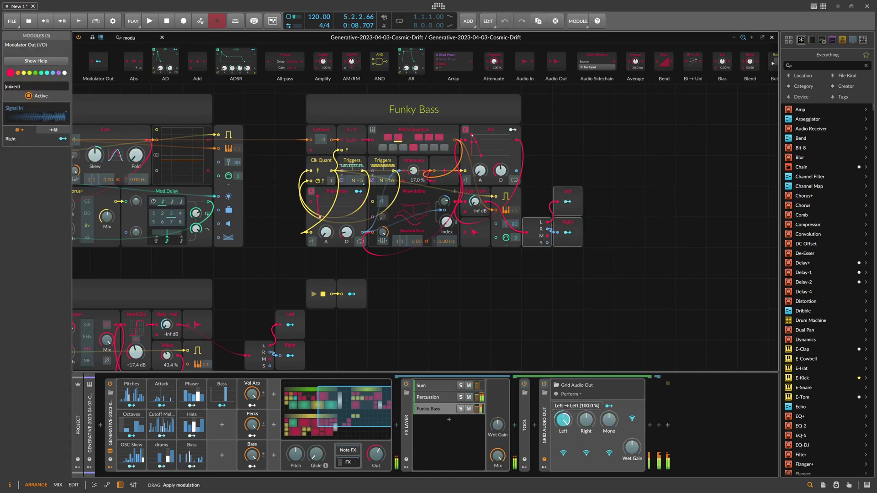
{"action": "left_click", "coordinate": [567, 232]}
{"action": "left_click_drag", "start_coordinate": [586, 420], "coordinate": [586, 347]}
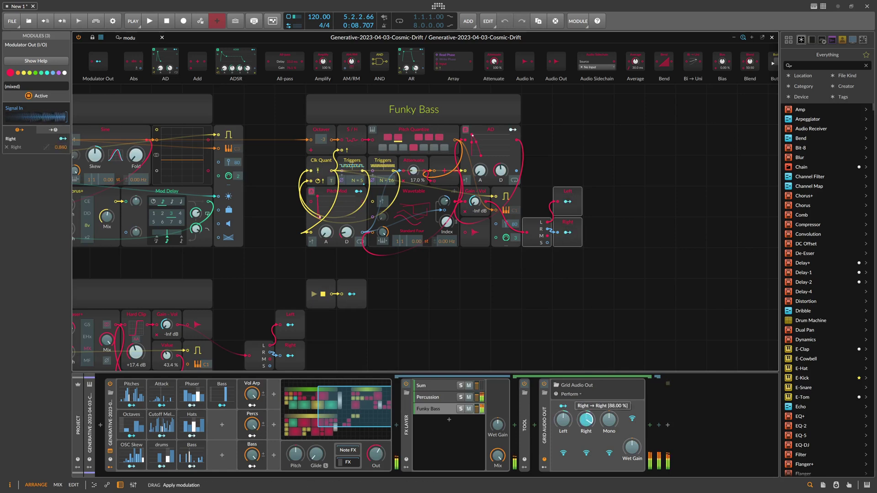
{"action": "left_click_drag", "start_coordinate": [587, 420], "coordinate": [587, 347]}
{"action": "left_click", "coordinate": [570, 244]}
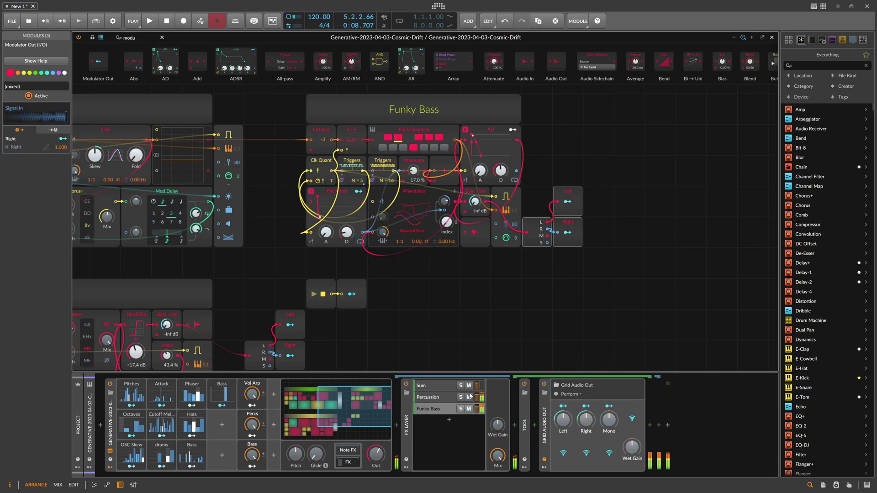
Step: Start playback and solo the Sum layer to audition it against the Melody block
{"action": "key", "text": "space"}
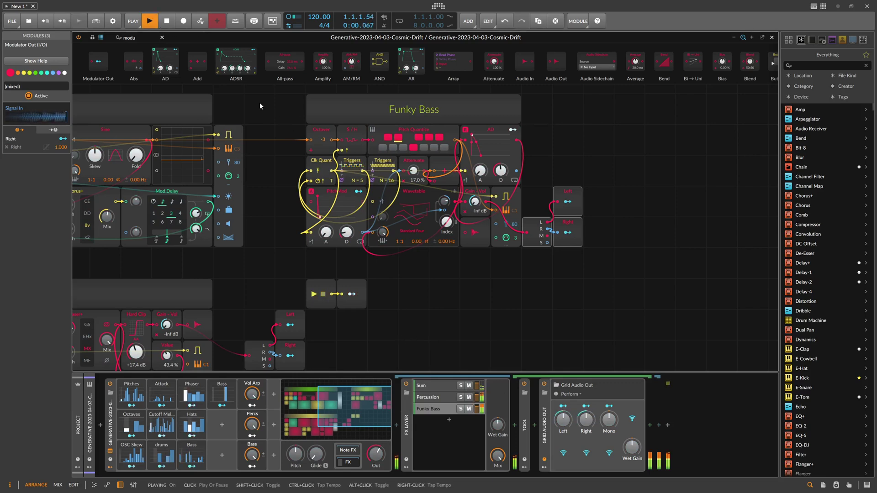
{"action": "left_click", "coordinate": [461, 387]}
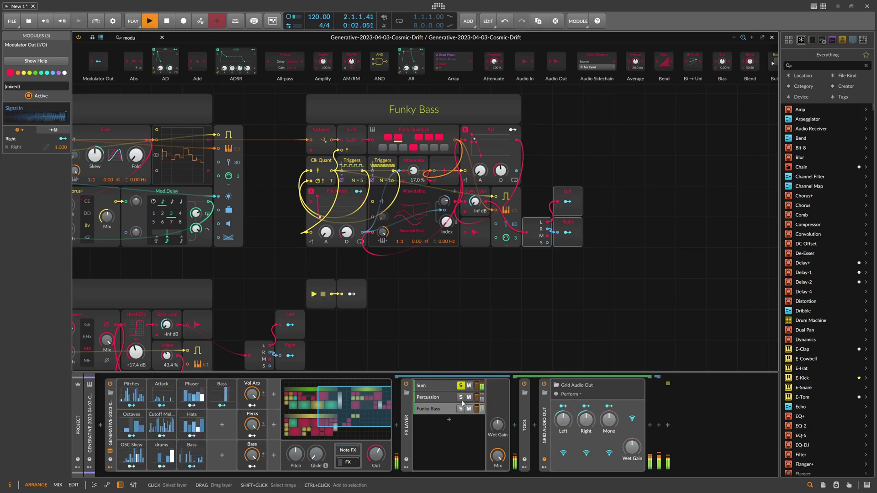
{"action": "left_click_drag", "start_coordinate": [277, 268], "coordinate": [407, 275]}
{"action": "scroll", "coordinate": [320, 266], "scroll_direction": "down", "scroll_amount": 1}
{"action": "left_click_drag", "start_coordinate": [268, 261], "coordinate": [304, 240]}
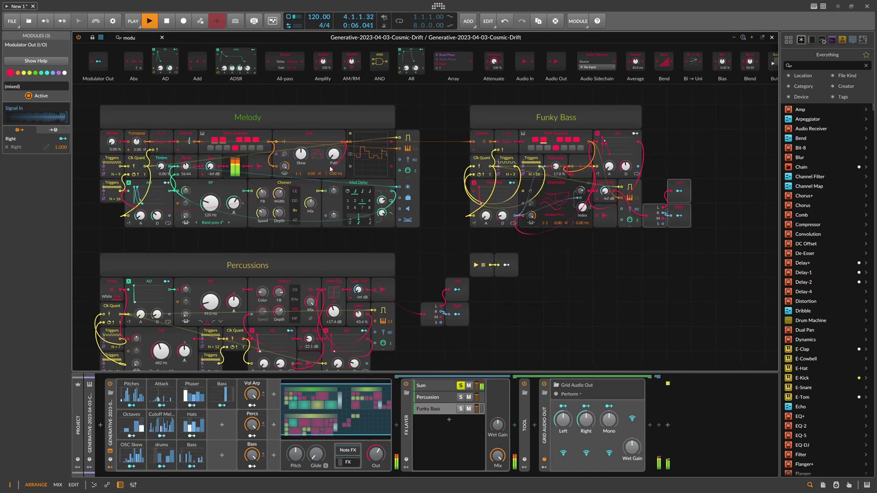
Step: Rename the Sum layer as melody (Sum)
{"action": "left_click", "coordinate": [428, 388]}
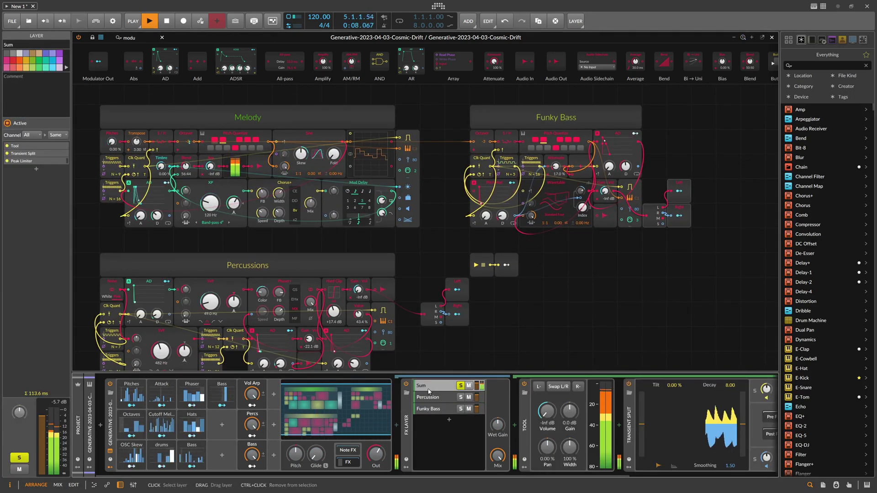
{"action": "double_click", "coordinate": [429, 387]}
{"action": "type", "text": "melody ("}
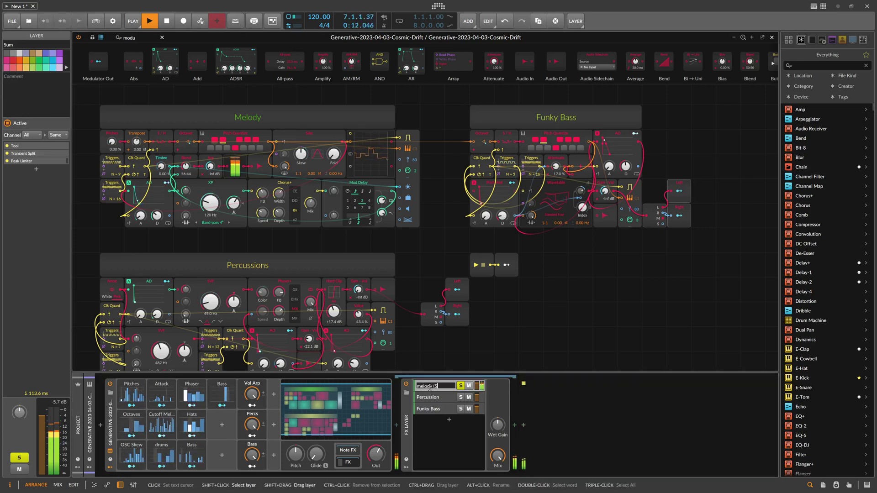
{"action": "key", "text": "Return"}
Step: Release the melody layer's solo, audition the Percussion and Funky Bass layers soloed in turn, and restore all layers
{"action": "left_click", "coordinate": [460, 385]}
{"action": "left_click", "coordinate": [461, 397]}
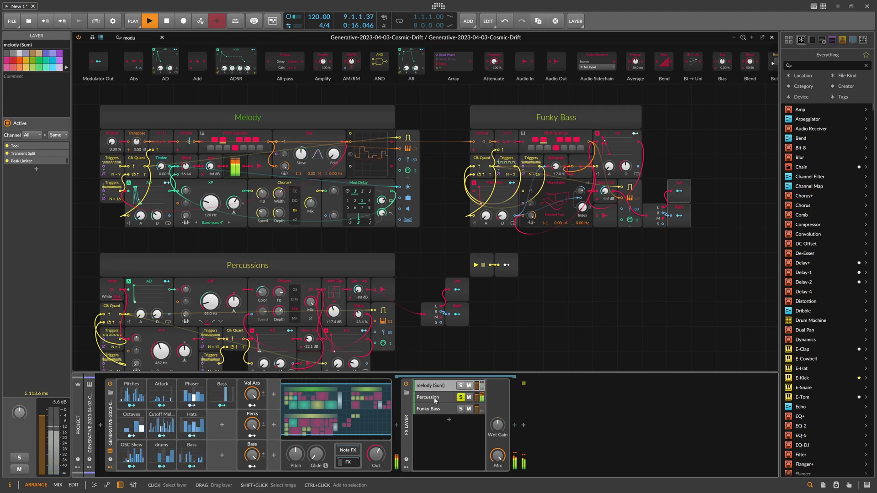
{"action": "left_click", "coordinate": [461, 409]}
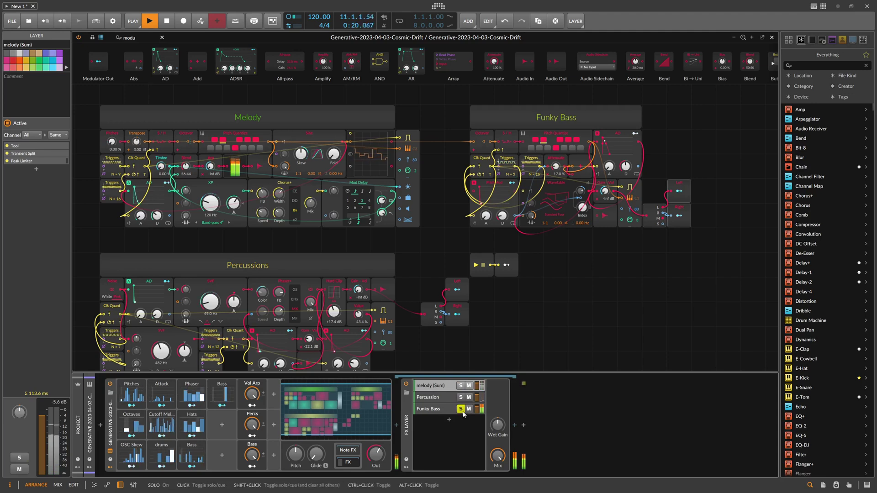
{"action": "left_click", "coordinate": [462, 410]}
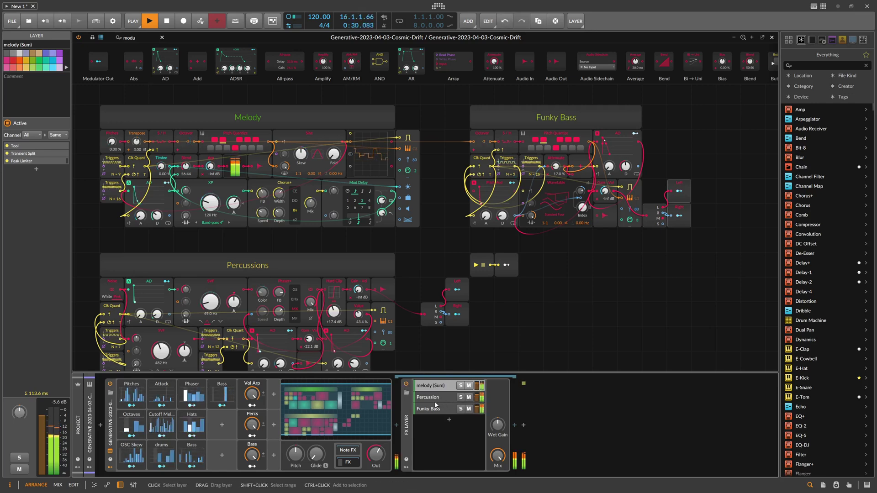
Step: Close the Grid editor and mute the Percussion and Funky Bass layers in the FX Layer
{"action": "left_click", "coordinate": [773, 39]}
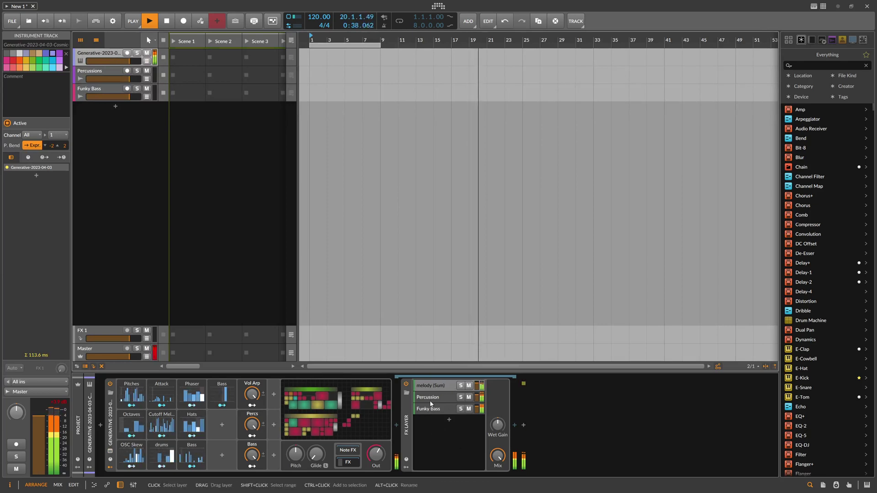
{"action": "left_click", "coordinate": [469, 398]}
{"action": "left_click", "coordinate": [470, 411]}
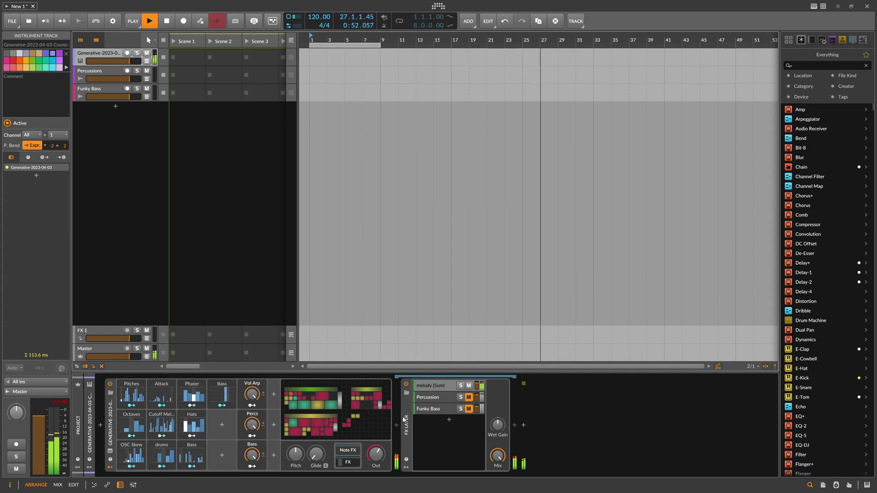
{"action": "left_click_drag", "start_coordinate": [375, 465], "coordinate": [376, 472]}
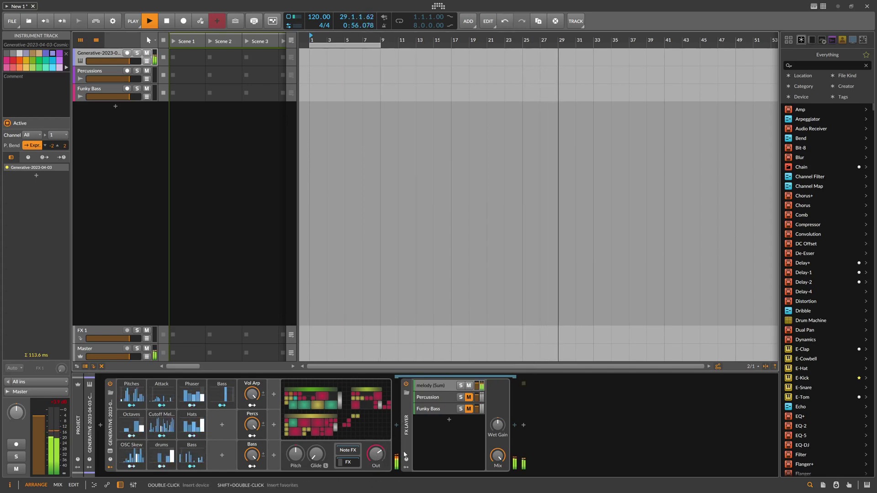
Step: Set the Percussions track's input to Percussion (PRE) from the generative instrument's FX Layer Chains and arm the track for recording
{"action": "left_click", "coordinate": [88, 74]}
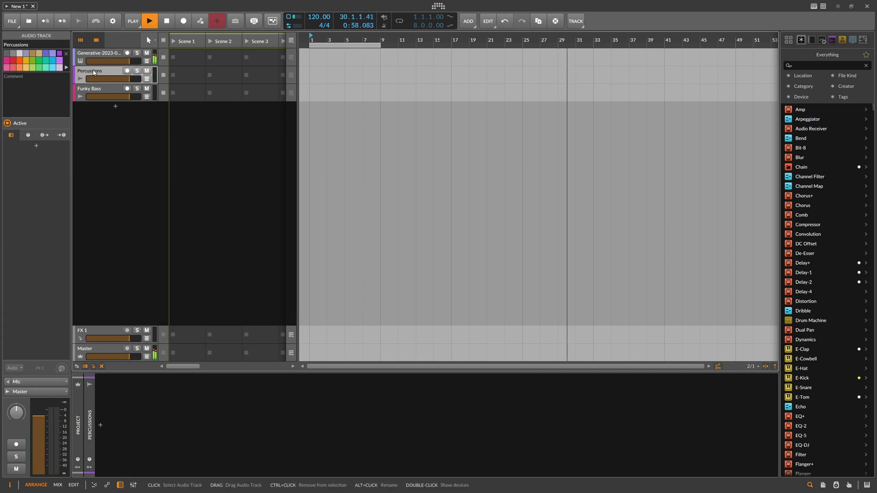
{"action": "left_click", "coordinate": [34, 383]}
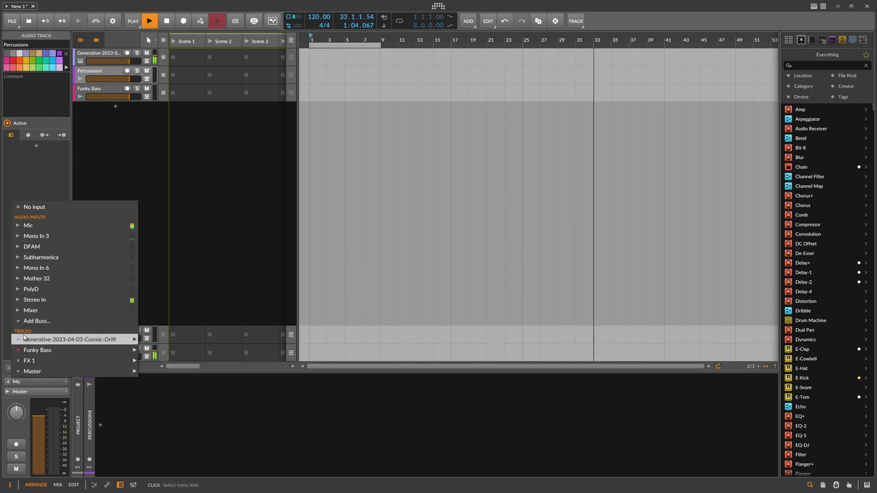
{"action": "mouse_move", "coordinate": [27, 339]}
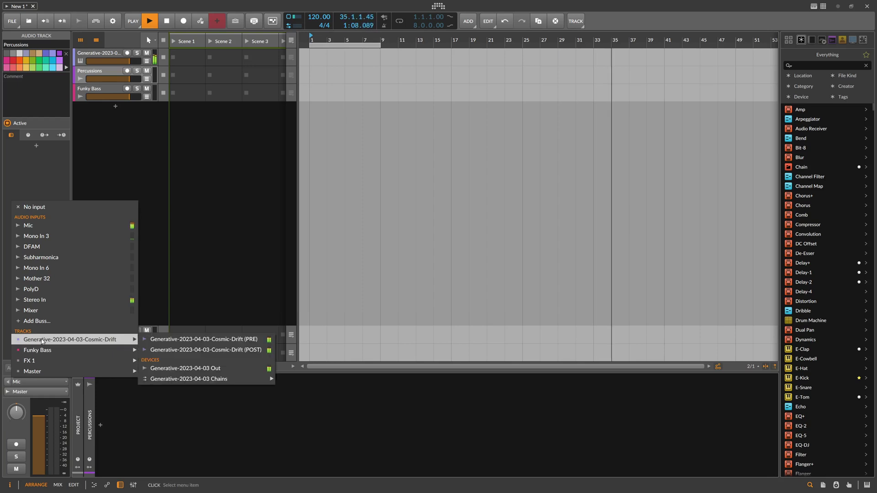
{"action": "mouse_move", "coordinate": [255, 380]}
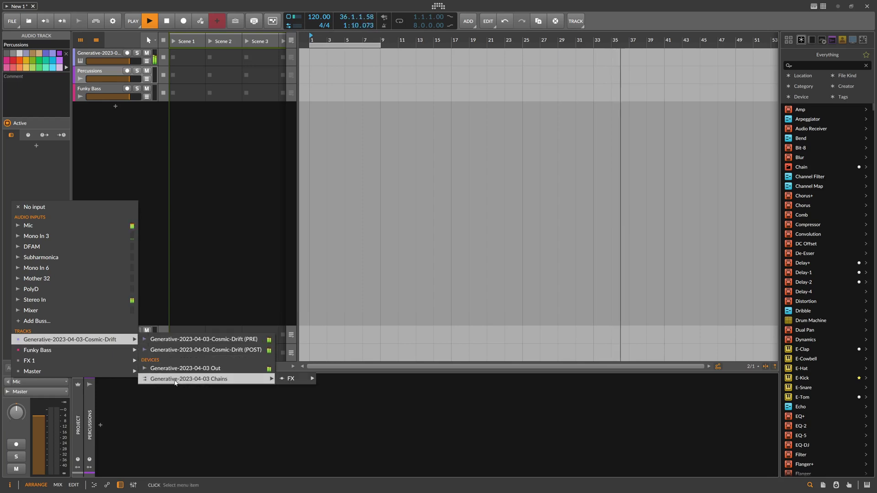
{"action": "mouse_move", "coordinate": [293, 380]}
{"action": "mouse_move", "coordinate": [347, 389]}
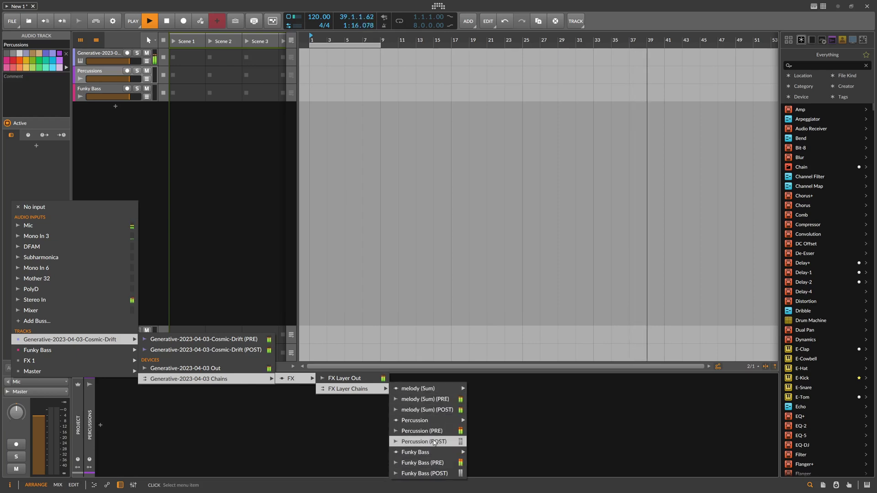
{"action": "mouse_move", "coordinate": [438, 425]}
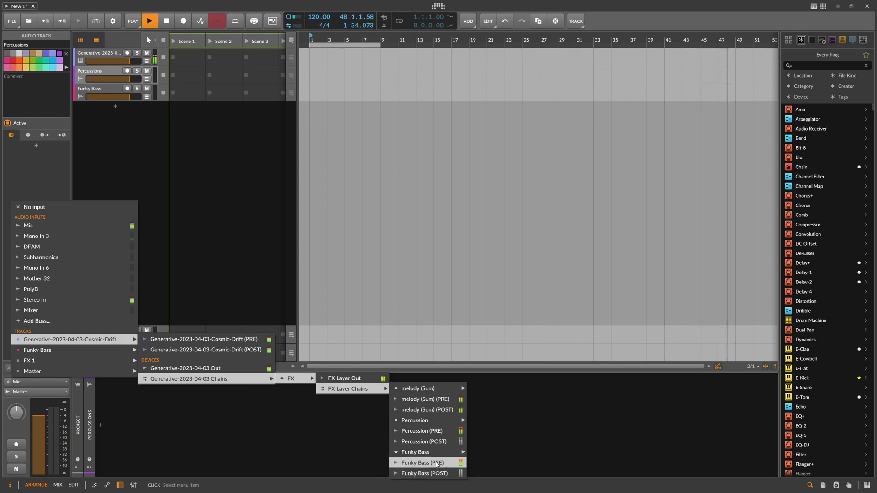
{"action": "left_click", "coordinate": [434, 432]}
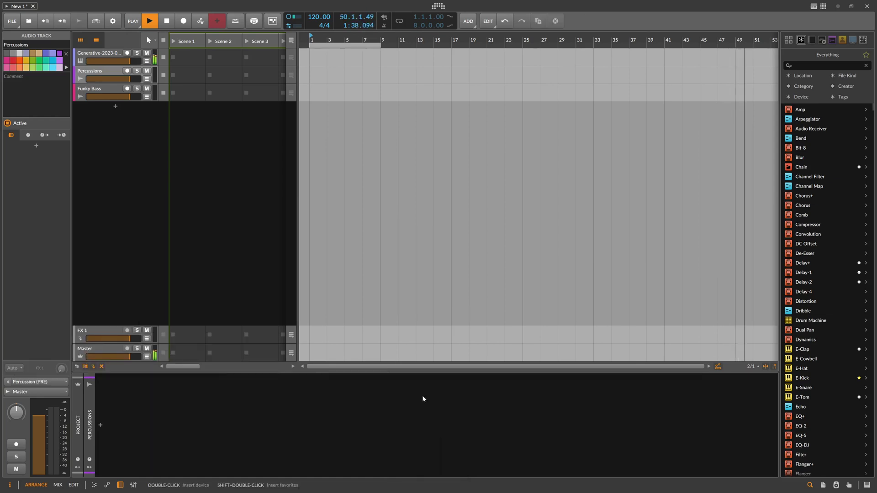
{"action": "left_click", "coordinate": [109, 73]}
{"action": "left_click", "coordinate": [128, 70]}
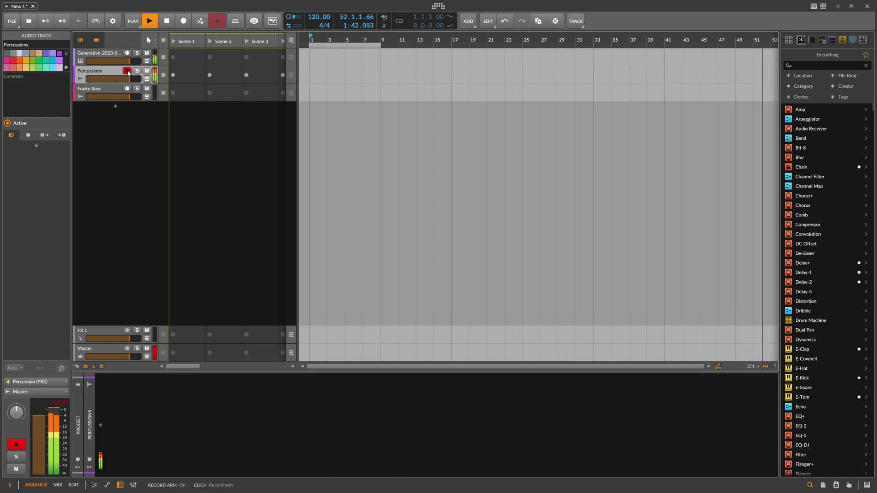
Step: Choose the Funky Bass track's input source from the generative instrument's FX Layer Chains
{"action": "left_click", "coordinate": [105, 92]}
{"action": "left_click", "coordinate": [28, 382]}
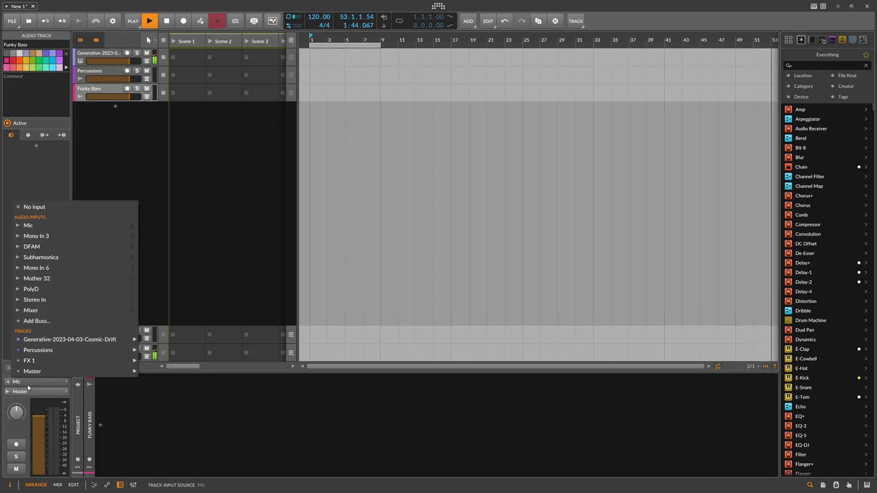
{"action": "mouse_move", "coordinate": [91, 339]}
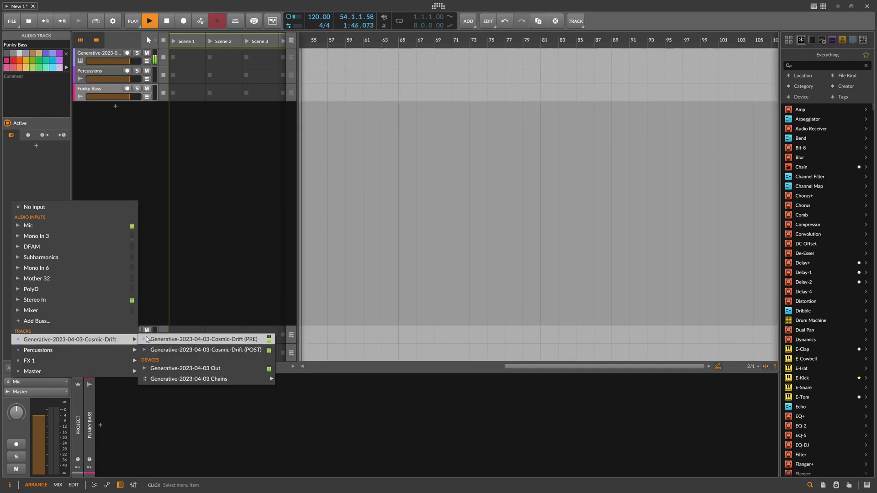
{"action": "mouse_move", "coordinate": [247, 379]}
{"action": "mouse_move", "coordinate": [294, 379]}
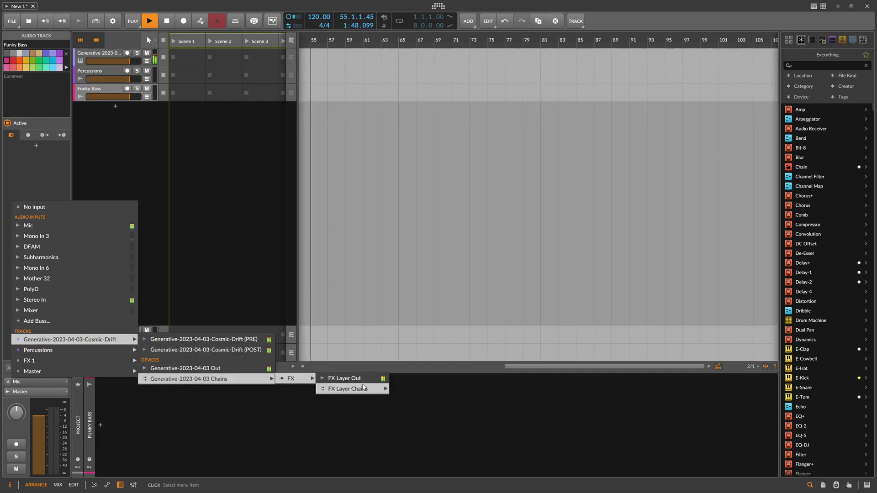
{"action": "mouse_move", "coordinate": [364, 388]}
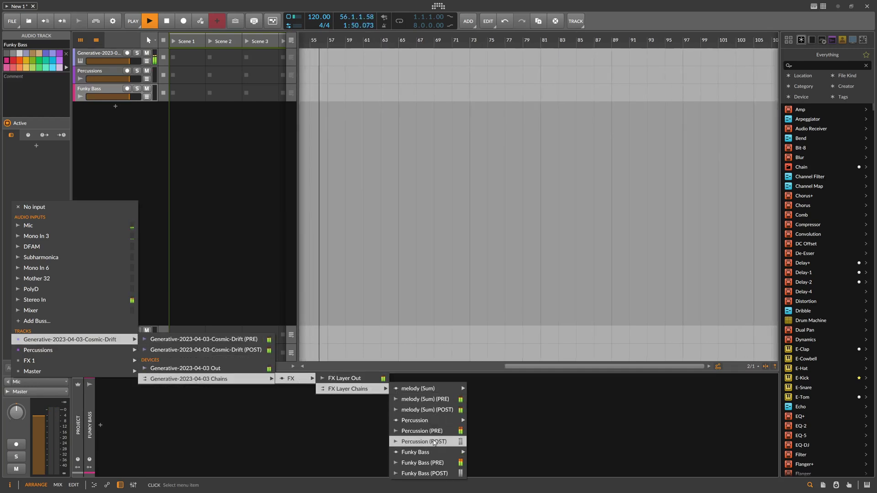
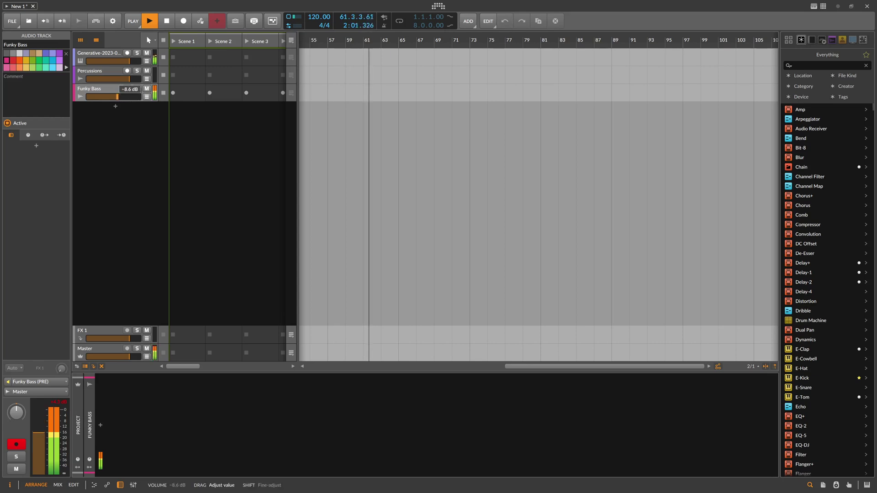
Step: Arm the Percussions track for recording and lower the Funky Bass track's volume to slightly below -14.1 dB in the Mix view
{"action": "left_click", "coordinate": [127, 72]}
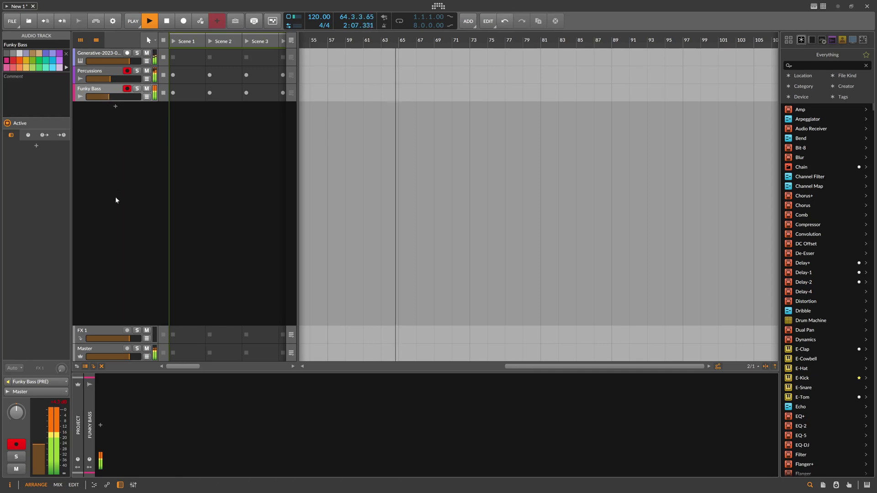
{"action": "left_click", "coordinate": [58, 485]}
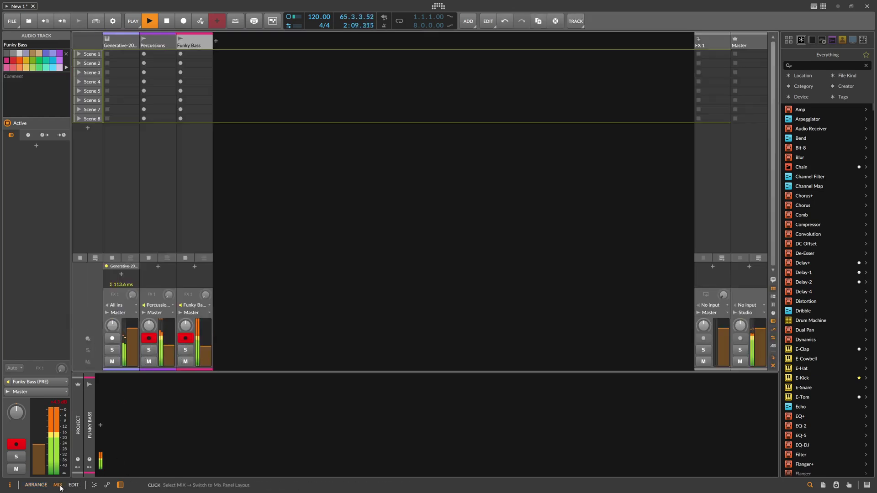
{"action": "left_click_drag", "start_coordinate": [206, 328], "coordinate": [206, 333]}
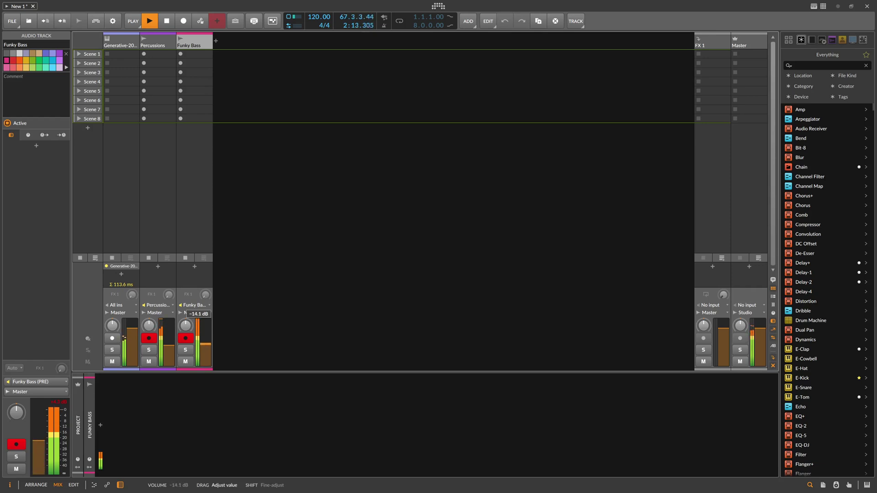
{"action": "left_click_drag", "start_coordinate": [196, 348], "coordinate": [196, 349]}
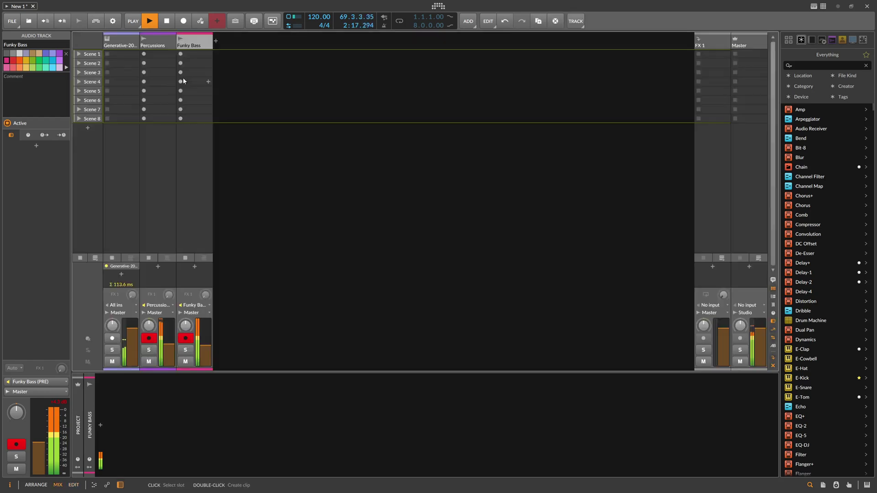
Step: Try different modulation amounts for the Left input of the Funky Bass layer's Grid Audio Out, returning it to about 100%
{"action": "left_click", "coordinate": [112, 45]}
{"action": "left_click", "coordinate": [430, 386]}
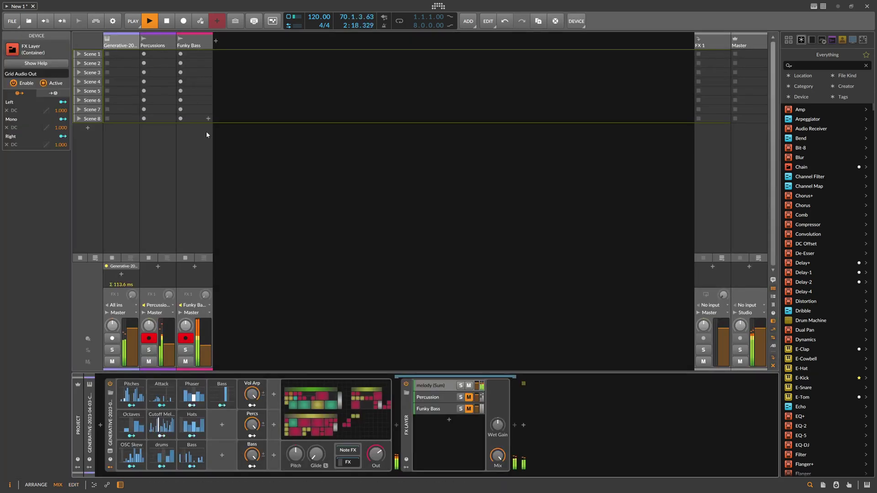
{"action": "left_click", "coordinate": [435, 397]}
{"action": "left_click", "coordinate": [446, 409]}
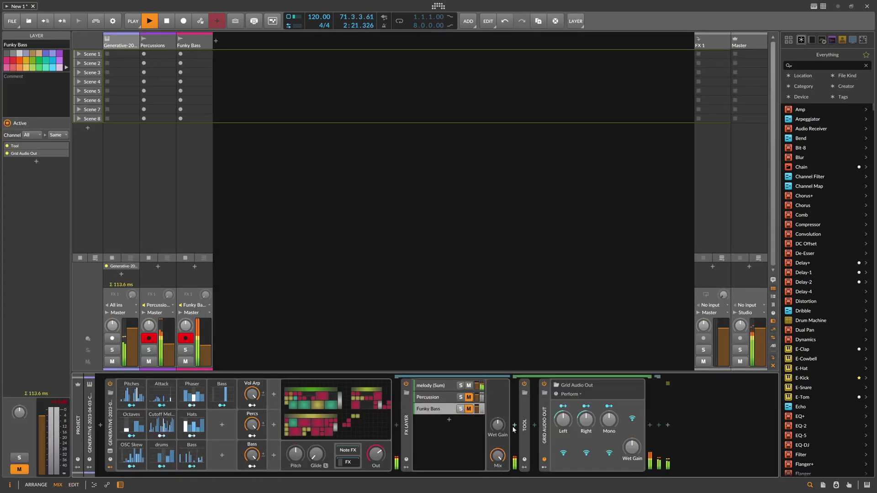
{"action": "right_click", "coordinate": [564, 419]}
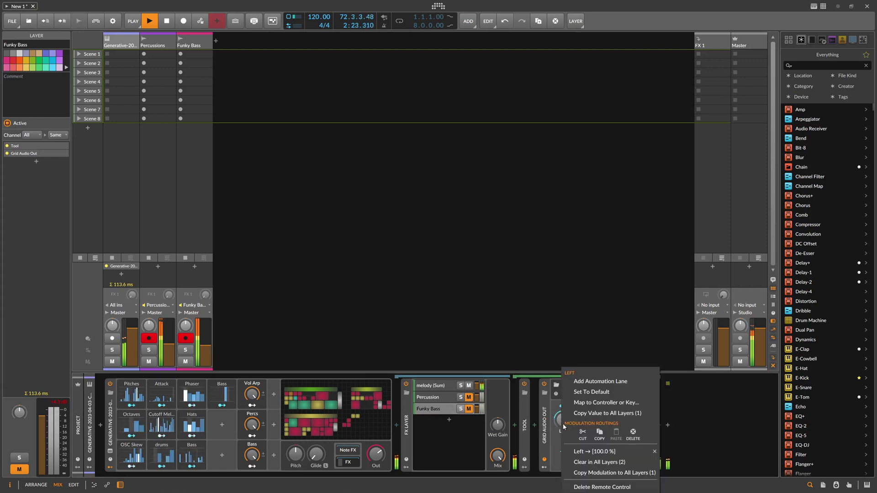
{"action": "left_click", "coordinate": [576, 439]}
{"action": "left_click_drag", "start_coordinate": [564, 422], "coordinate": [564, 432]}
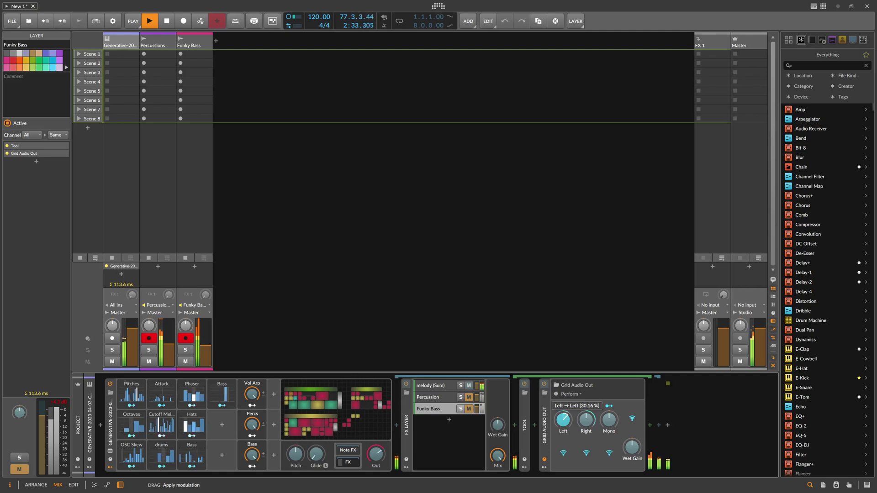
{"action": "left_click_drag", "start_coordinate": [563, 420], "coordinate": [563, 415]}
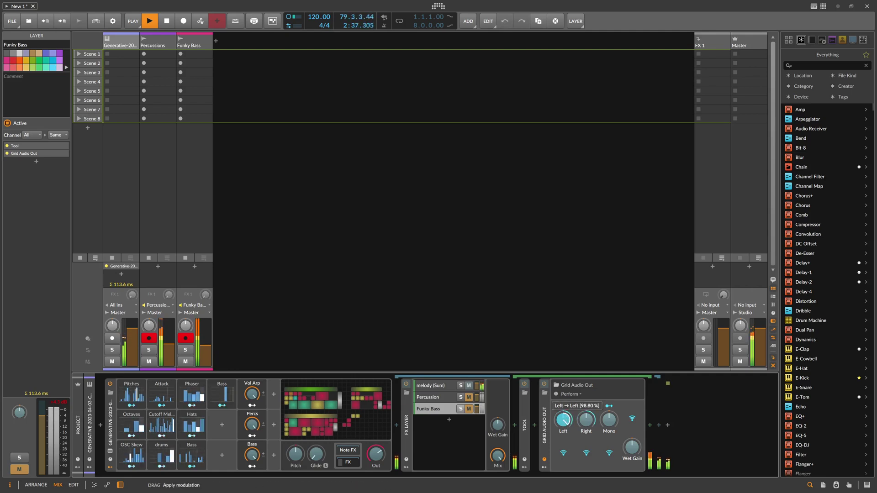
{"action": "left_click_drag", "start_coordinate": [563, 420], "coordinate": [564, 418]}
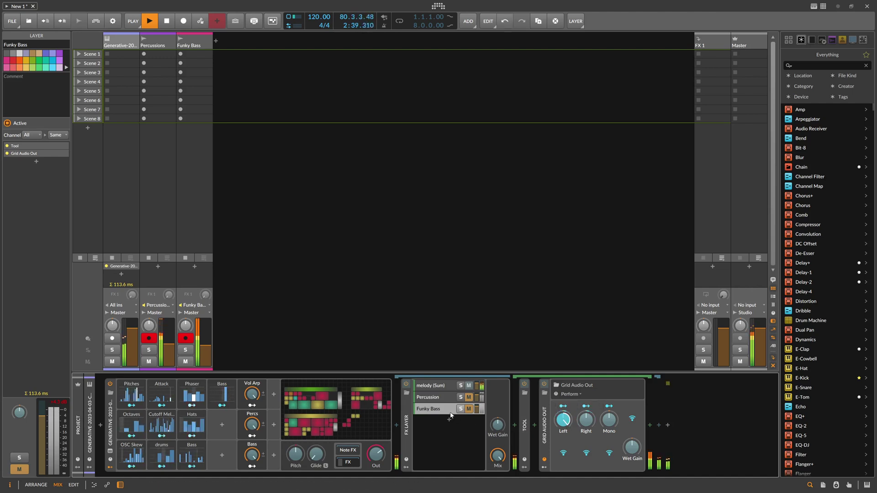
Step: Insert an Amplify module before the Percussions part's L/R/M/S module in the Grid and set it to about 38.6%
{"action": "left_click", "coordinate": [358, 408]}
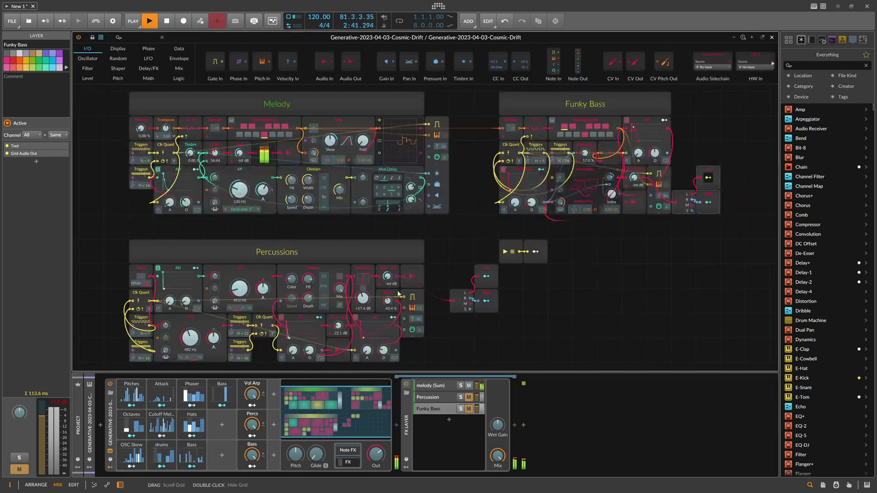
{"action": "left_click", "coordinate": [445, 273]}
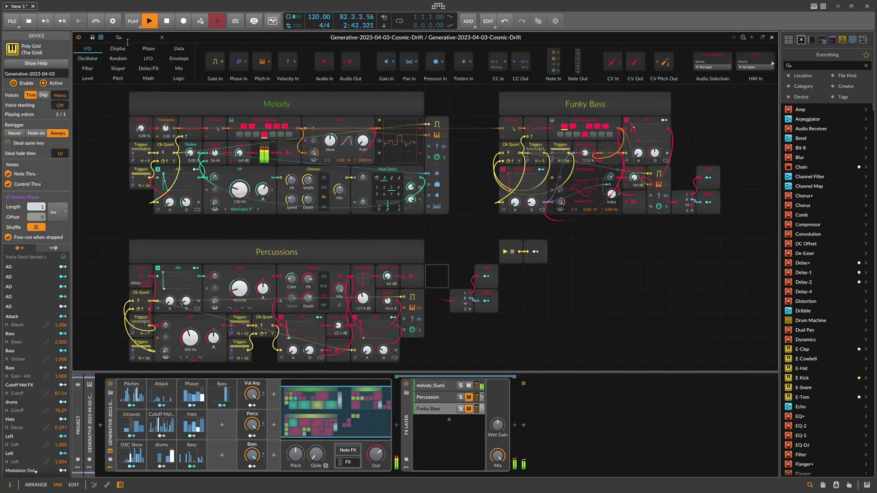
{"action": "left_click", "coordinate": [144, 39]}
{"action": "type", "text": "amp"}
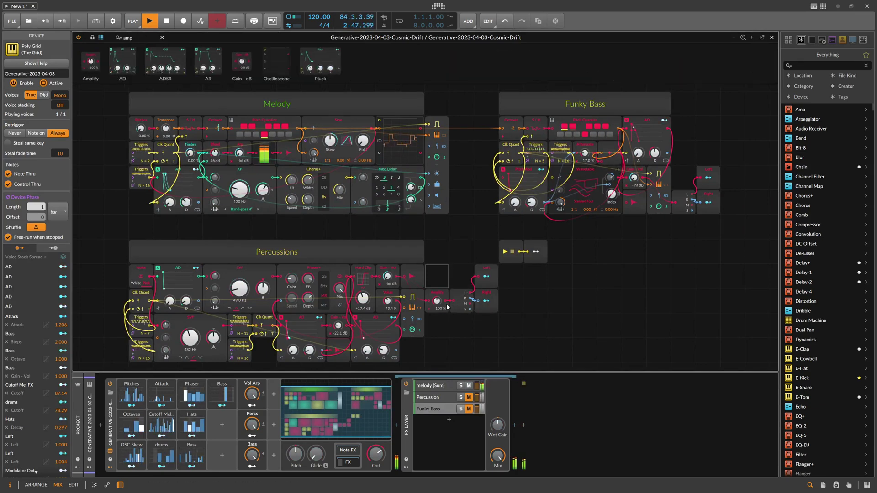
{"action": "left_click_drag", "start_coordinate": [438, 302], "coordinate": [437, 322]}
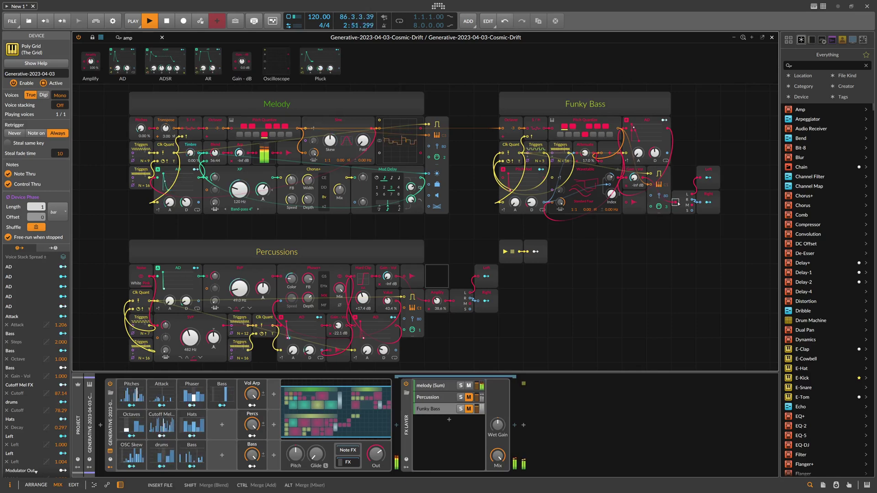
Step: Insert an Amplify module at about 37% before the Funky Bass L/R/M/S module and place the Left modulator output above Right
{"action": "left_click_drag", "start_coordinate": [678, 204], "coordinate": [679, 204]}
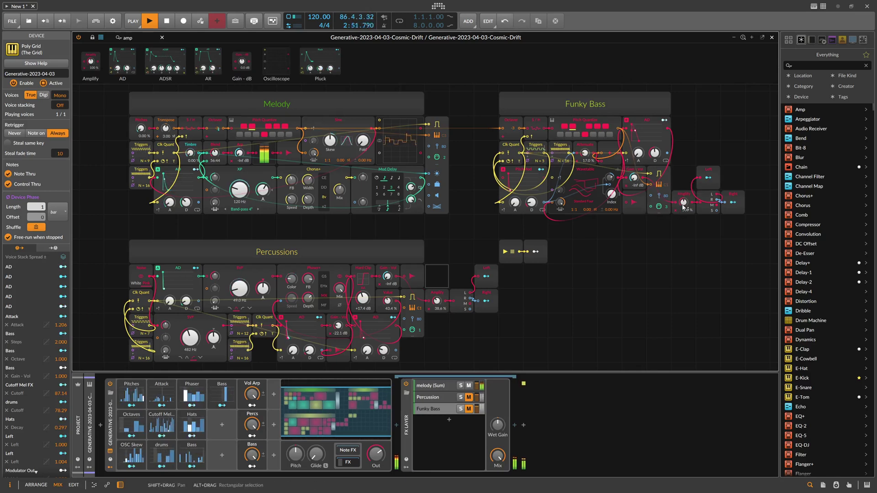
{"action": "left_click", "coordinate": [723, 174]}
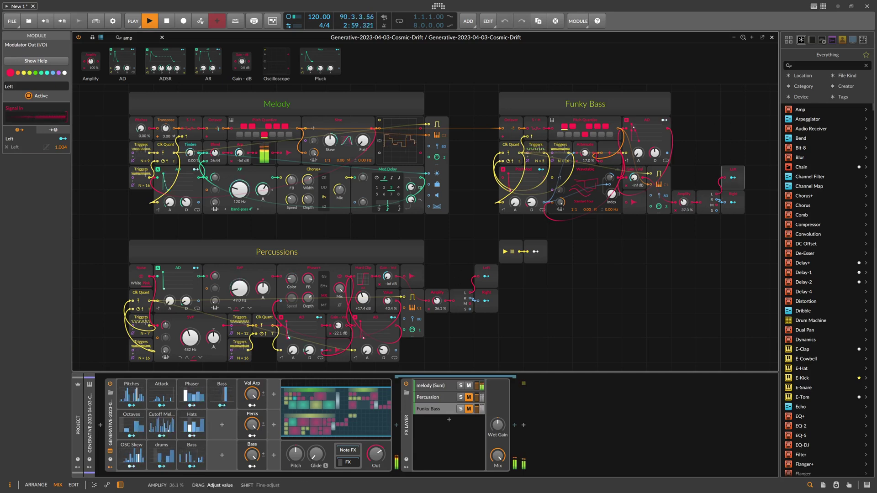
{"action": "left_click", "coordinate": [772, 38]}
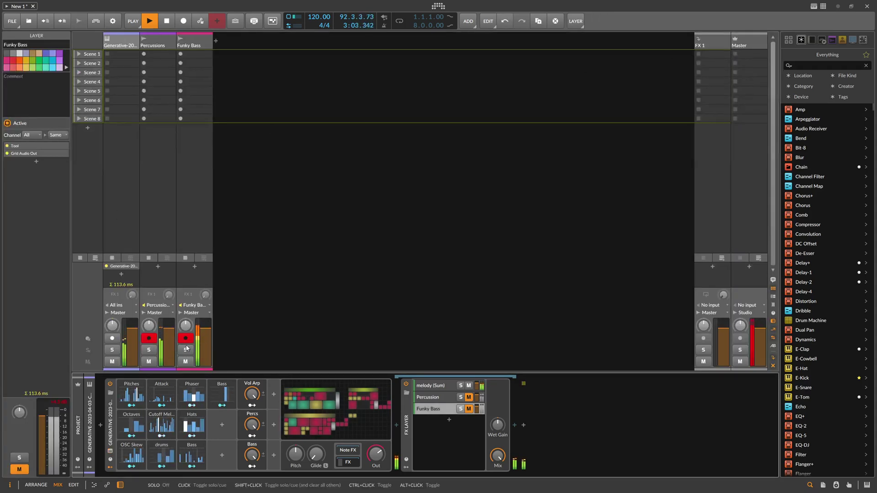
Step: Reduce the Amplify modules in the Grid to 21.6% for Funky Bass and 29.0% for Percussions, and close the editor
{"action": "left_click", "coordinate": [318, 397]}
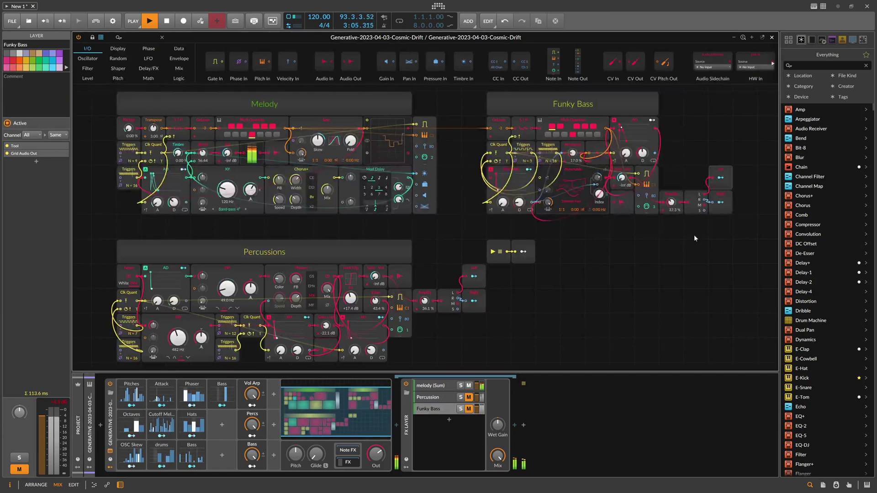
{"action": "left_click_drag", "start_coordinate": [671, 202], "coordinate": [671, 208]}
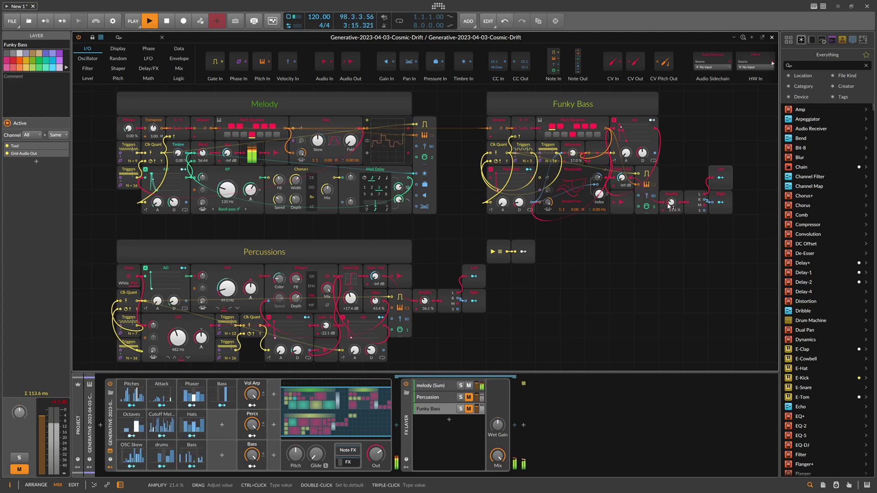
{"action": "left_click_drag", "start_coordinate": [425, 301], "coordinate": [425, 306]}
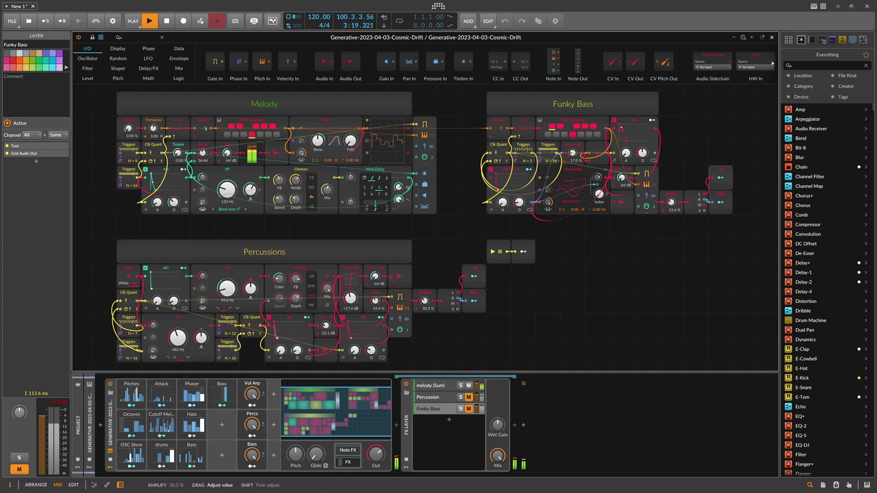
{"action": "left_click", "coordinate": [772, 37]}
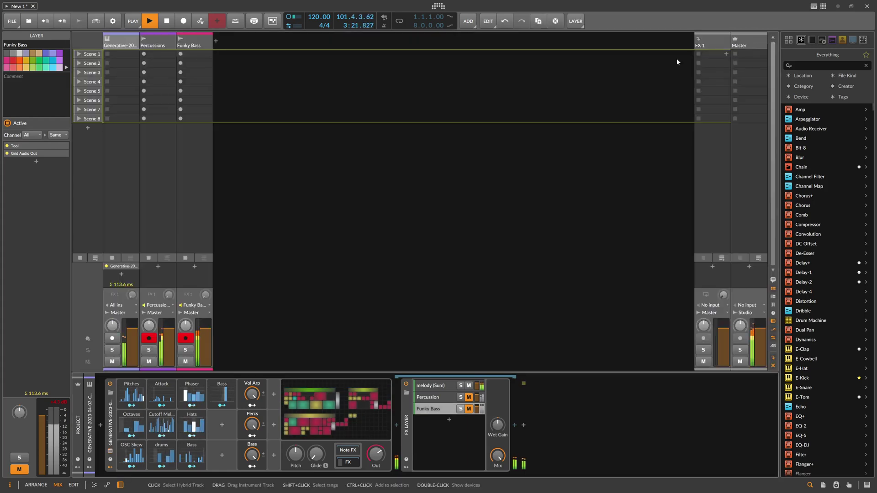
Step: Return to the Arrange view, select the Funky Bass track and stop playback
{"action": "left_click", "coordinate": [47, 486]}
{"action": "left_click", "coordinate": [110, 91]}
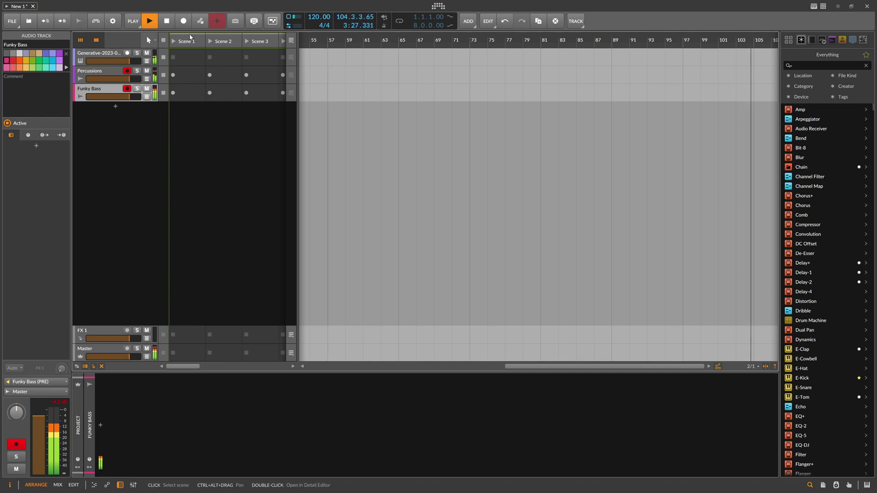
{"action": "key", "text": "space"}
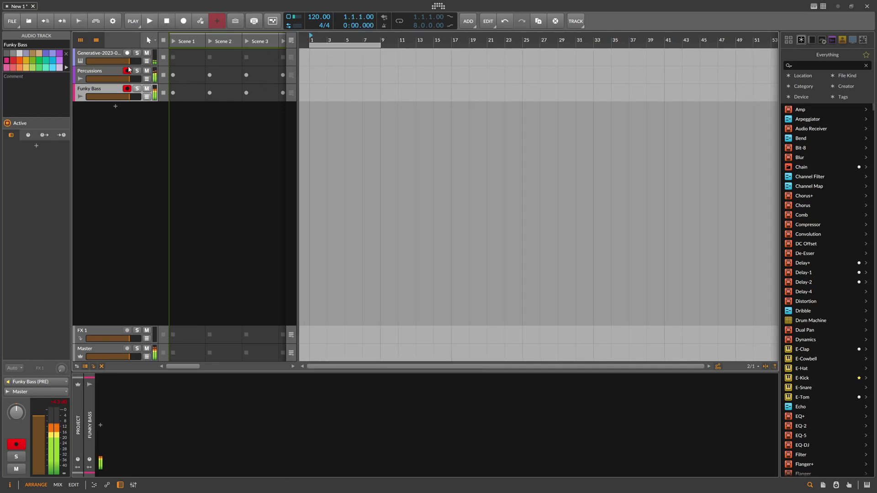
{"action": "left_click", "coordinate": [173, 76]}
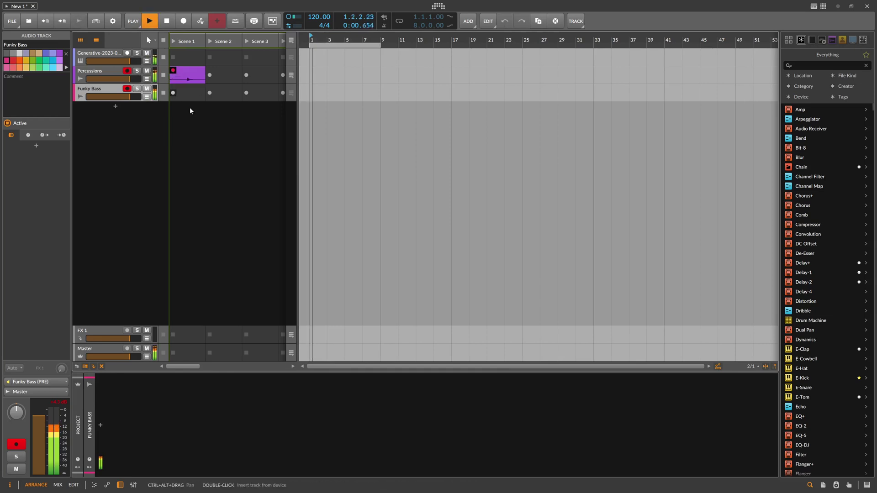
{"action": "left_click", "coordinate": [167, 22]}
{"action": "left_click", "coordinate": [185, 70]}
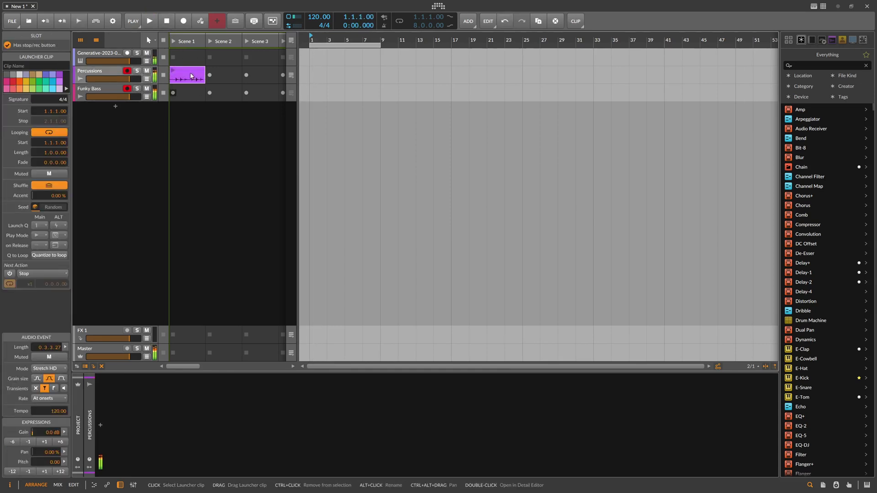
{"action": "key", "text": "Delete"}
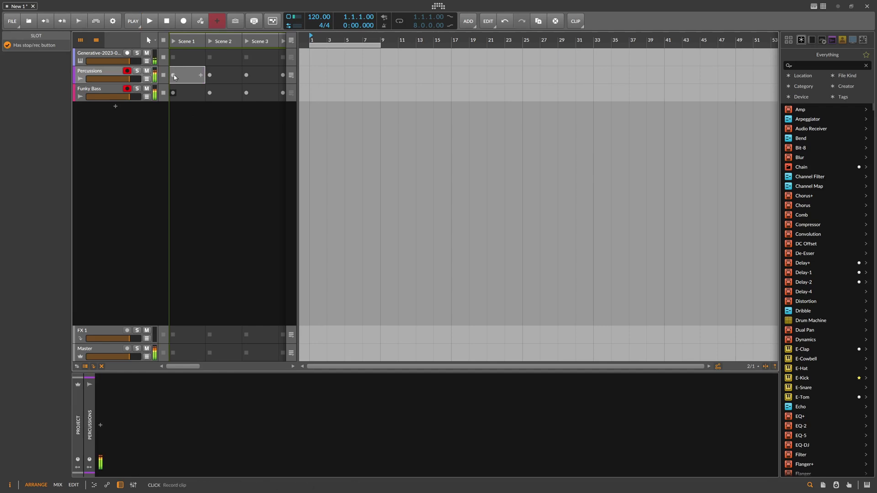
Step: Record five-bar Percussions and Funky Bass clips into Scene 1 and disarm both tracks
{"action": "left_click", "coordinate": [174, 76]}
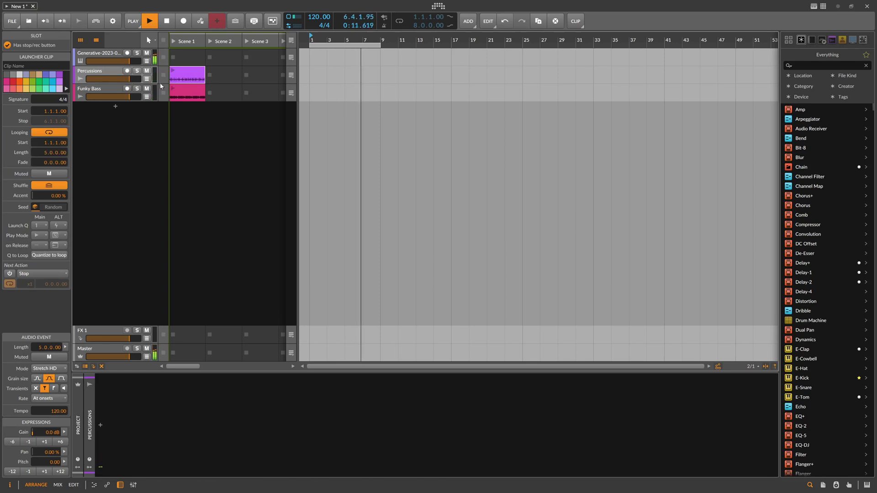
Step: Mute the generative instrument track, play the recorded Percussions clip and show its waveform in the detail editor
{"action": "left_click", "coordinate": [147, 53]}
{"action": "left_click", "coordinate": [173, 70]}
{"action": "double_click", "coordinate": [118, 74]}
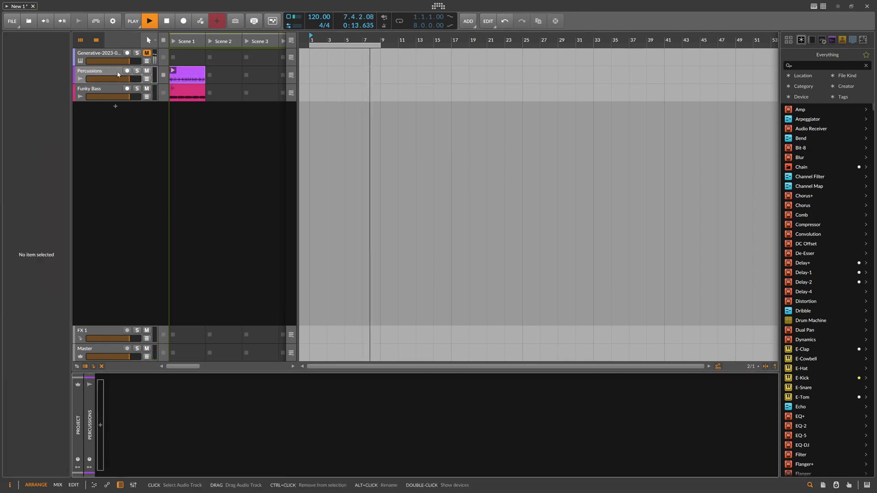
{"action": "double_click", "coordinate": [187, 75]}
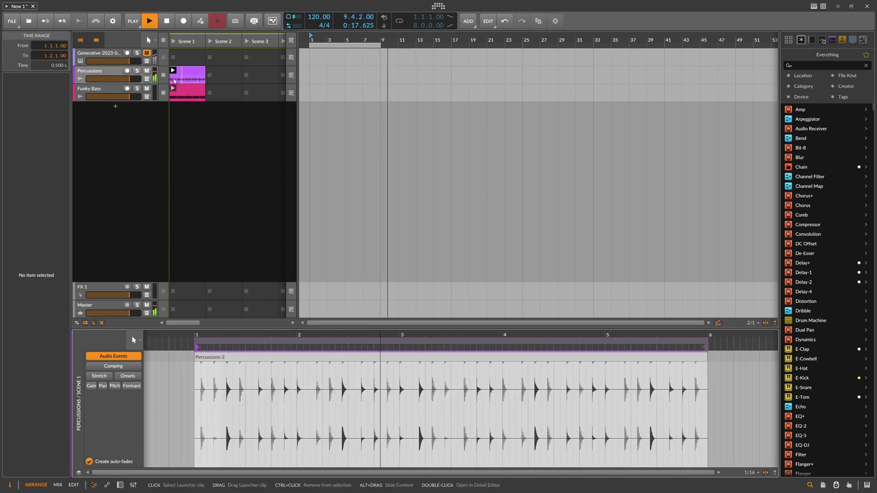
Step: Play the recorded Funky Bass clip, examine its full waveform in the detail editor and stop the clip
{"action": "left_click", "coordinate": [189, 98]}
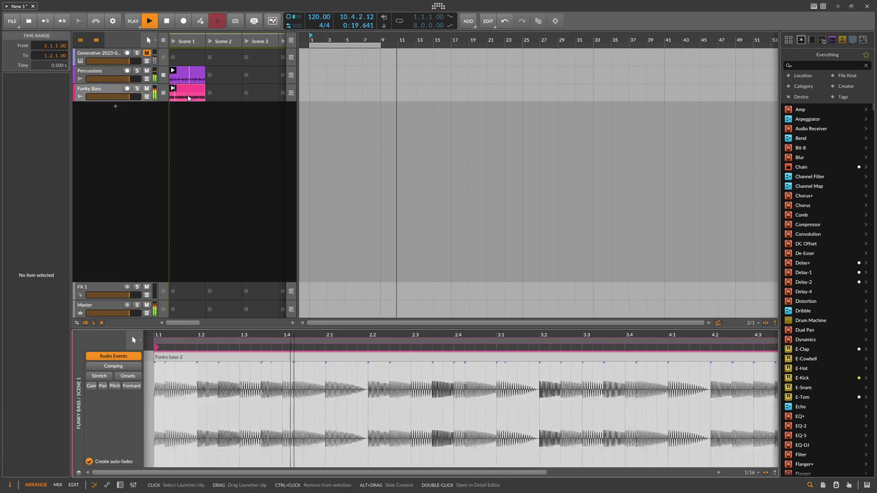
{"action": "scroll", "coordinate": [288, 365], "scroll_direction": "down", "scroll_amount": 4}
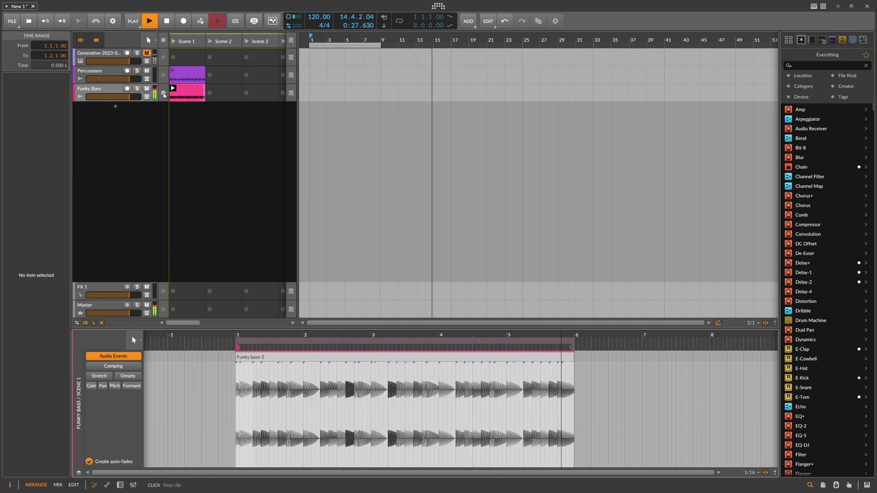
{"action": "left_click", "coordinate": [164, 95]}
Step: Reopen the generative instrument's Grid patch and select the Percussions part's Left and Right modulator outputs
{"action": "left_click", "coordinate": [111, 55]}
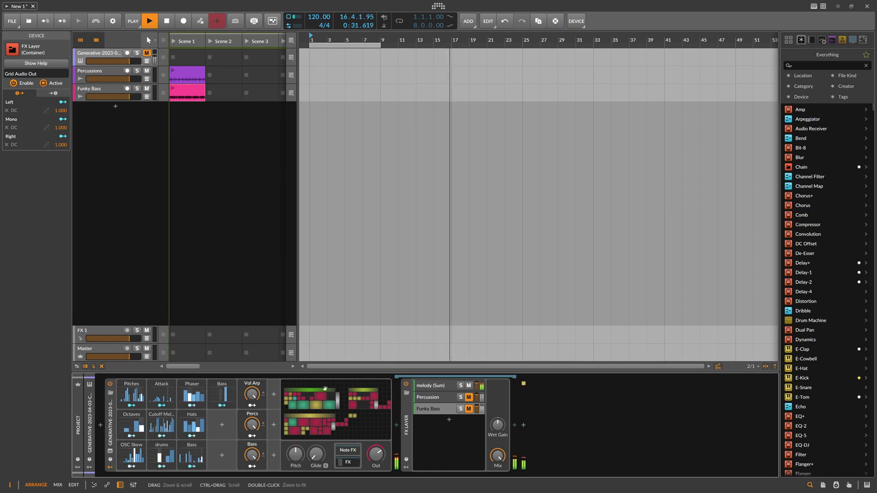
{"action": "double_click", "coordinate": [326, 401]}
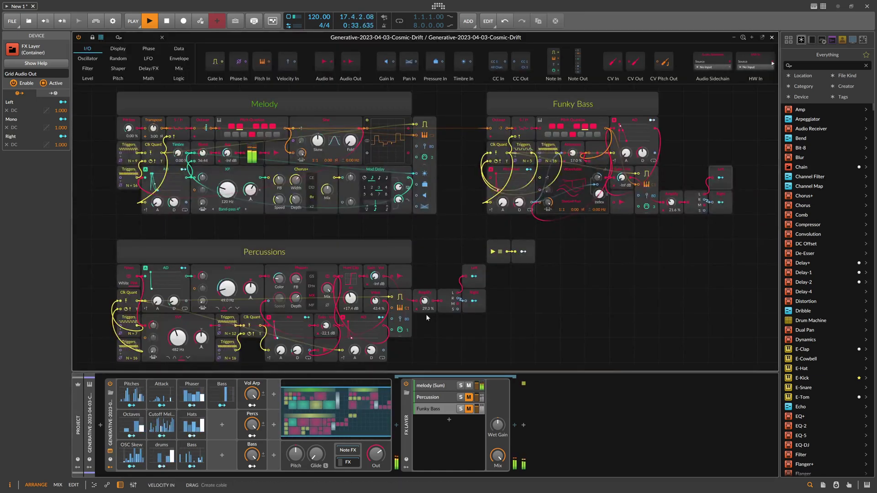
{"action": "left_click", "coordinate": [503, 309]}
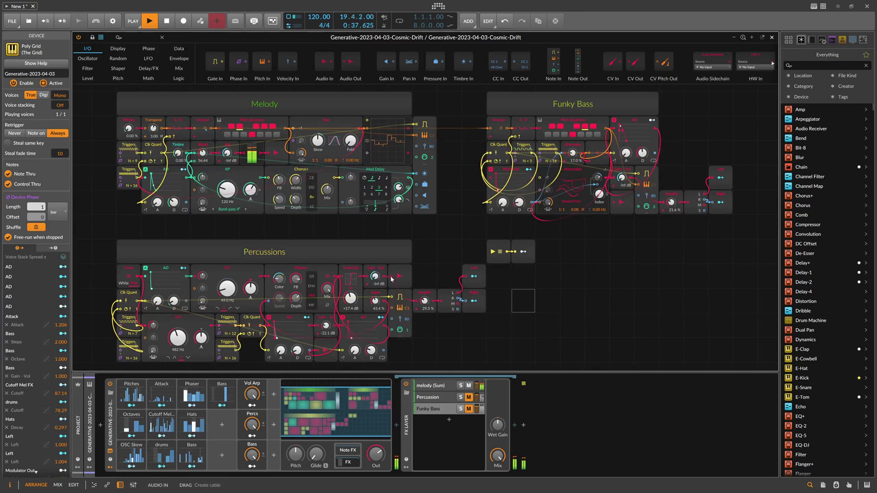
{"action": "left_click", "coordinate": [448, 302]}
{"action": "left_click_drag", "start_coordinate": [497, 326], "coordinate": [476, 271]}
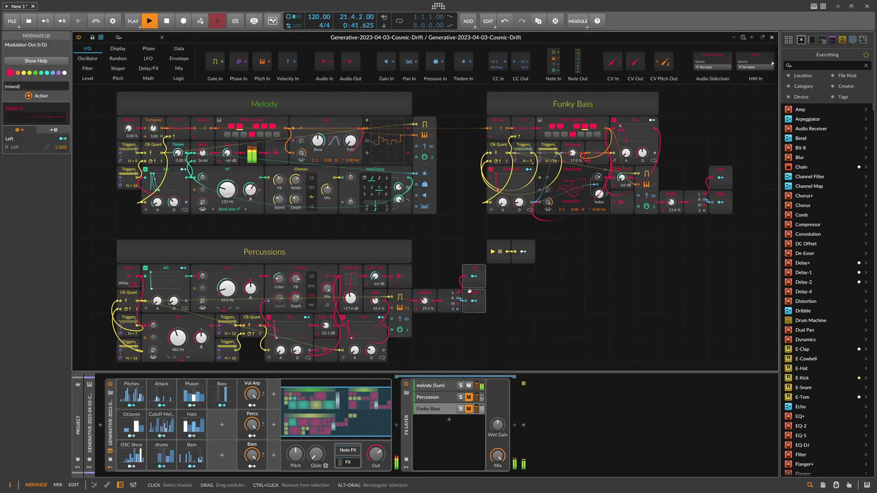
Step: Inspect the Percussion layer's Tool and Grid Audio Out devices in the FX Layer, and close the Grid editor
{"action": "left_click", "coordinate": [420, 415]}
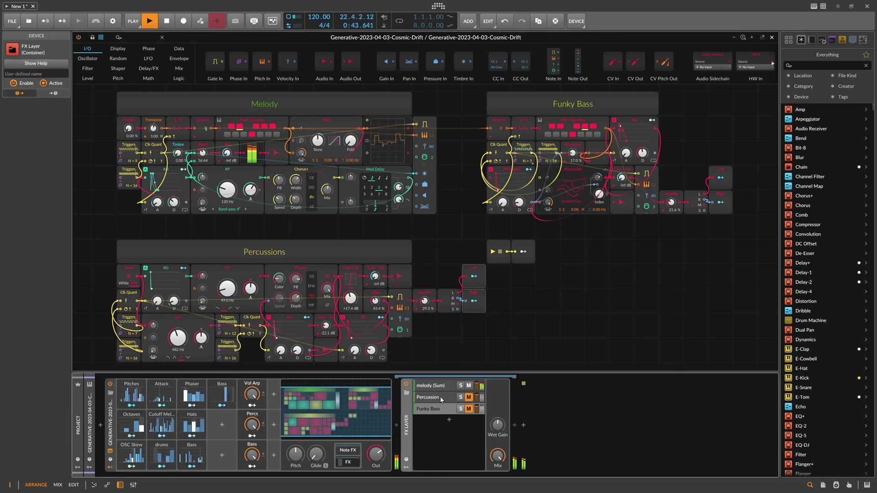
{"action": "left_click", "coordinate": [439, 396]}
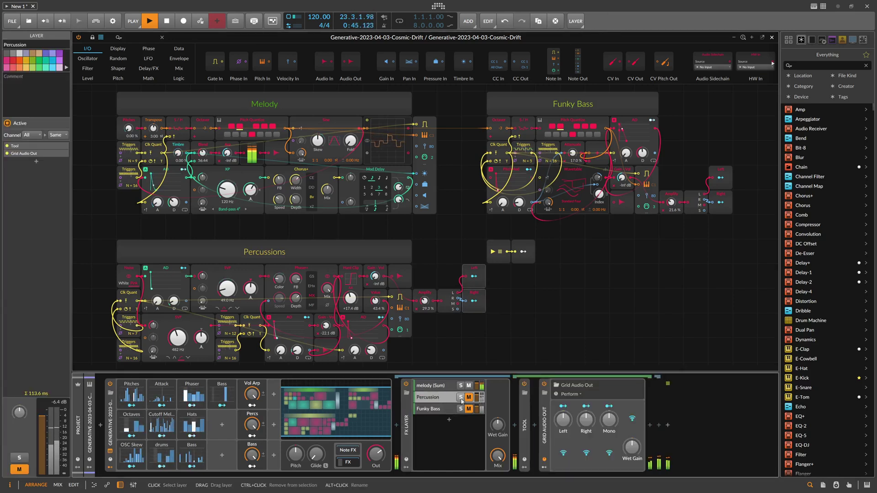
{"action": "left_click", "coordinate": [528, 428]}
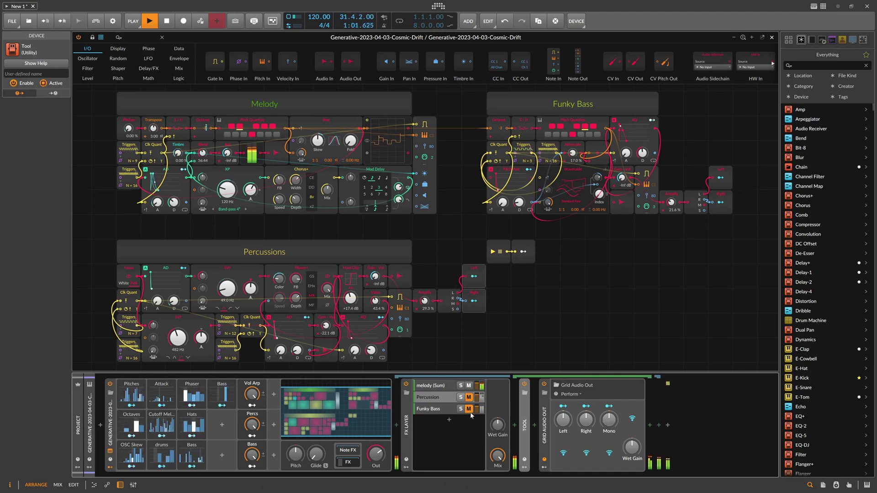
{"action": "left_click", "coordinate": [772, 37]}
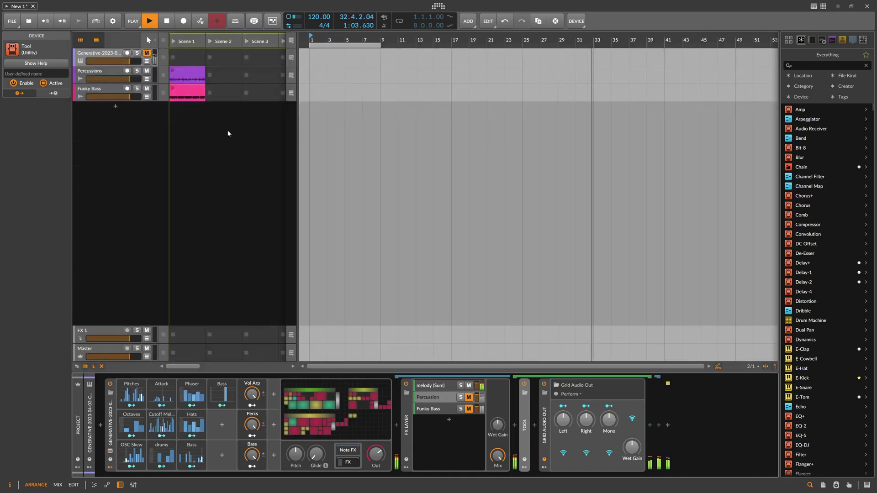
Step: Examine the Funky Bass track's input sources down to the generative instrument's FX Layer chains, and return to the generative track
{"action": "left_click", "coordinate": [90, 88]}
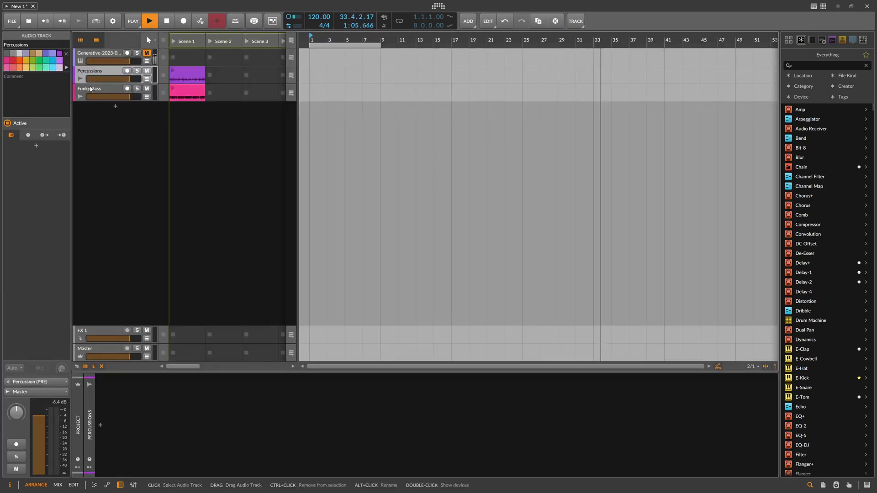
{"action": "left_click", "coordinate": [33, 368]}
{"action": "mouse_move", "coordinate": [47, 351]}
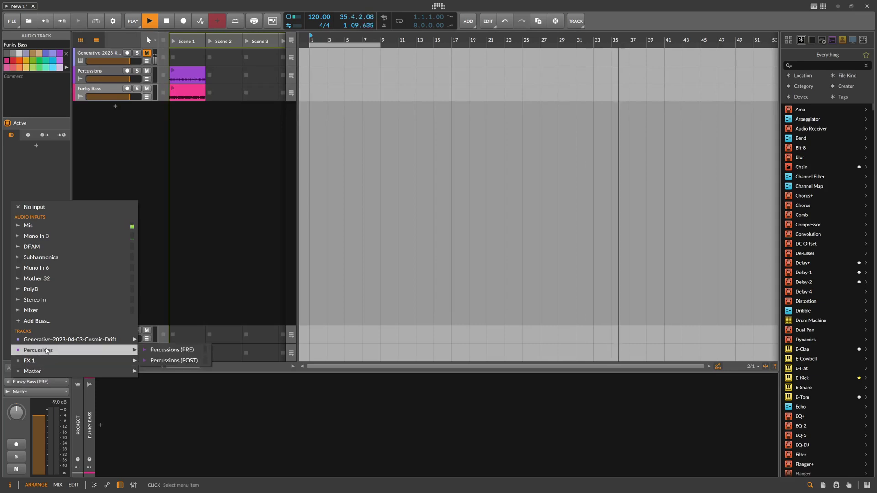
{"action": "mouse_move", "coordinate": [30, 338]}
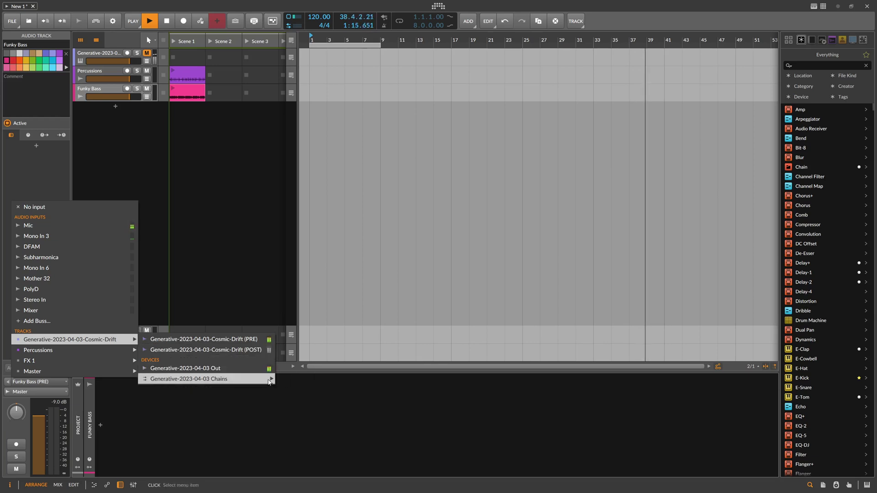
{"action": "mouse_move", "coordinate": [205, 379]}
{"action": "mouse_move", "coordinate": [290, 378]}
{"action": "mouse_move", "coordinate": [344, 389]}
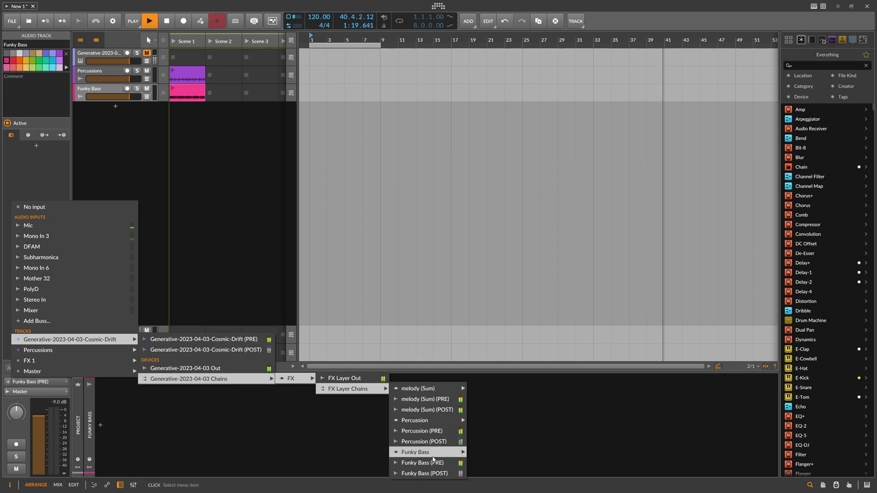
{"action": "left_click", "coordinate": [505, 438]}
{"action": "left_click", "coordinate": [229, 173]}
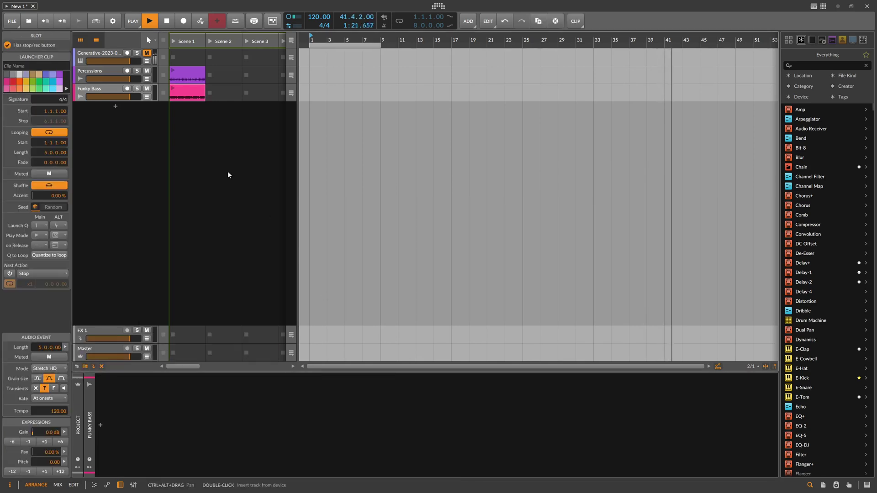
{"action": "left_click", "coordinate": [102, 51]}
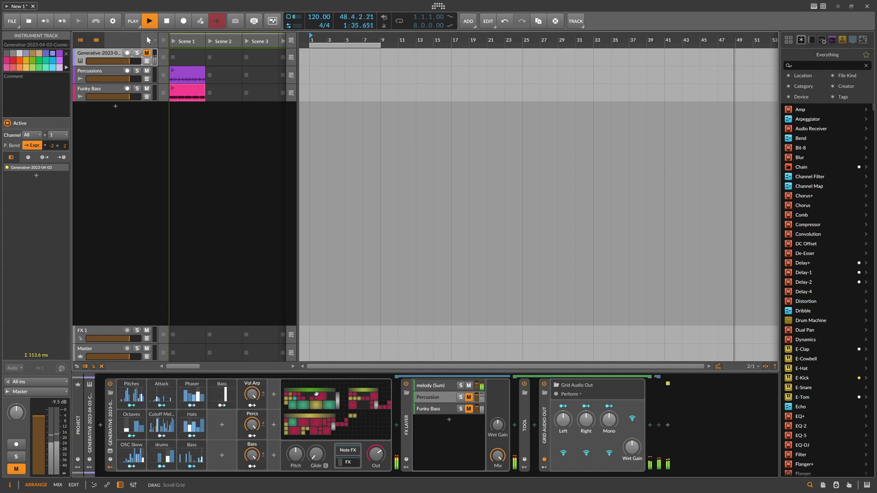
Step: Delete the recorded Funky Bass and Percussions clips from Scene 1
{"action": "left_click", "coordinate": [192, 91]}
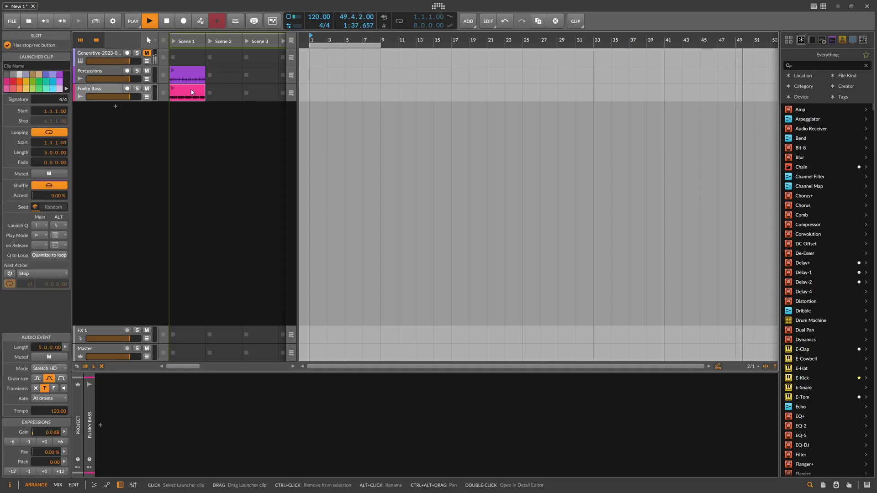
{"action": "key", "text": "Delete"}
{"action": "left_click", "coordinate": [185, 82]}
{"action": "key", "text": "Delete"}
{"action": "left_click", "coordinate": [146, 134]}
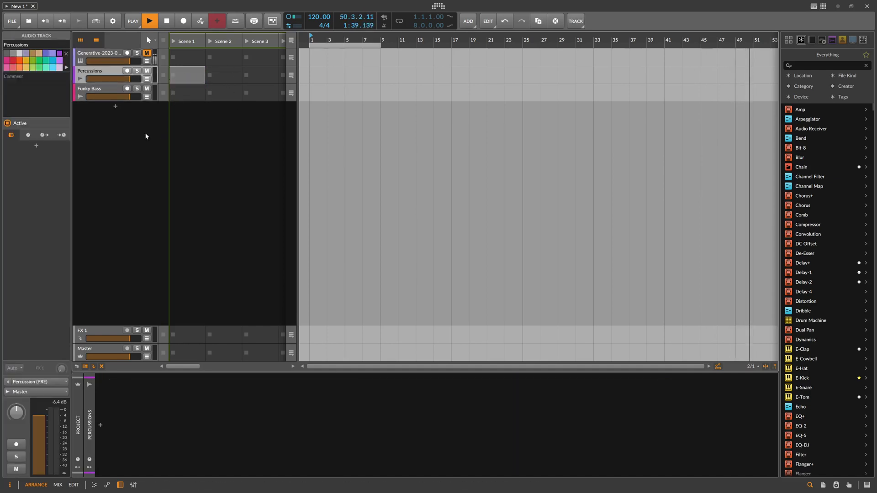
Step: Add a new instrument track with the RobAcid-Kick-1 preset below the Funky Bass track
{"action": "left_click", "coordinate": [115, 106]}
{"action": "type", "text": "rob a"}
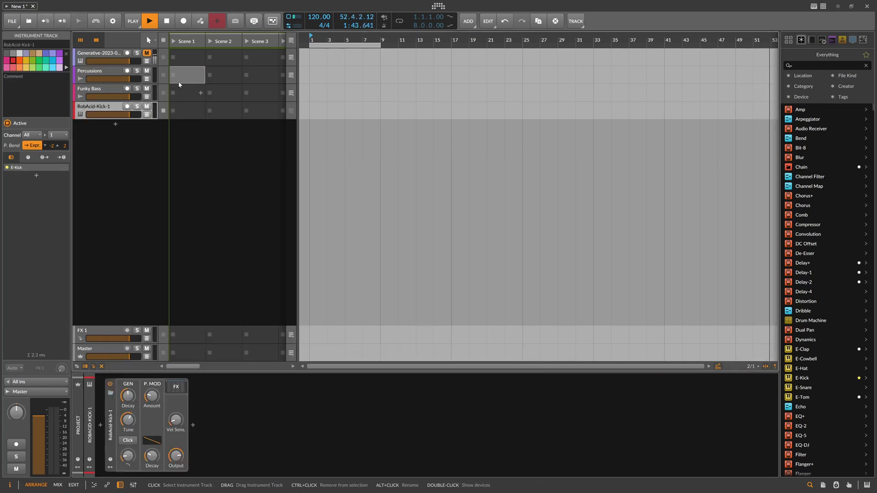
Step: Create a Scene 1 kick clip with one F#7 note at its start and a one-beat loop
{"action": "double_click", "coordinate": [185, 110]}
{"action": "double_click", "coordinate": [187, 115]}
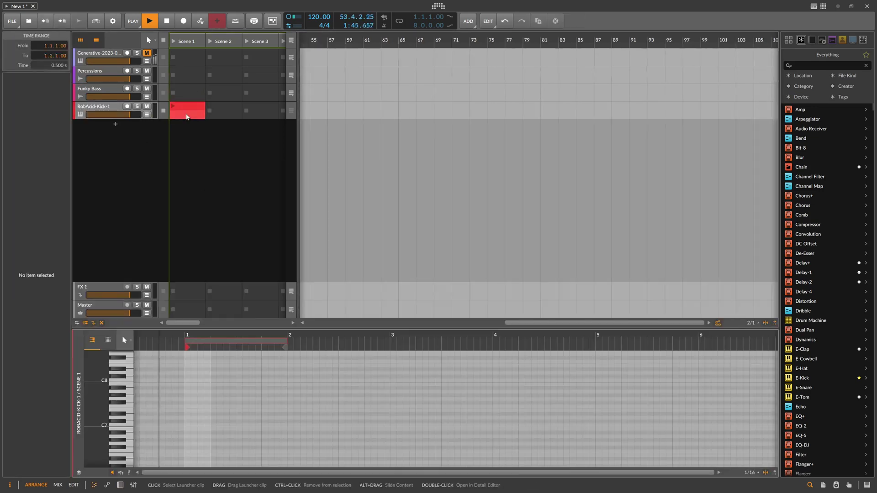
{"action": "double_click", "coordinate": [197, 401]}
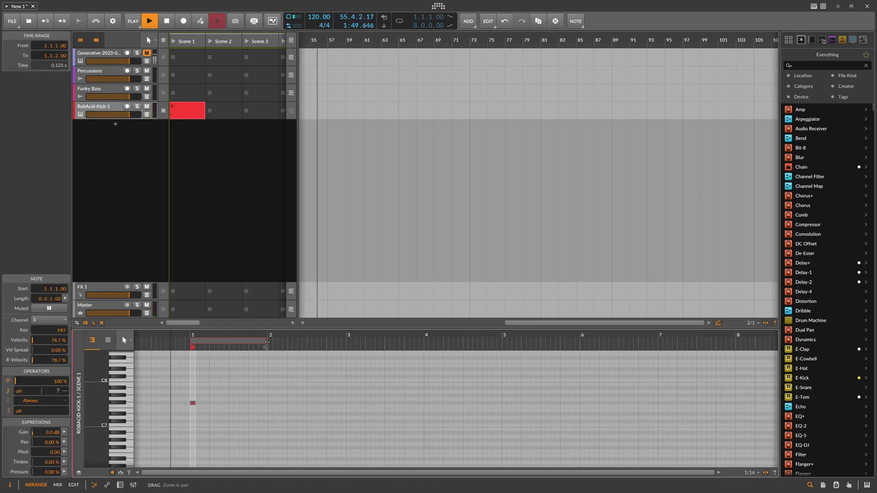
{"action": "left_click_drag", "start_coordinate": [267, 342], "coordinate": [224, 342]}
Step: Launch the kick clip, restart playback from the beginning and turn on the eight-bar arranger loop
{"action": "left_click", "coordinate": [174, 111]}
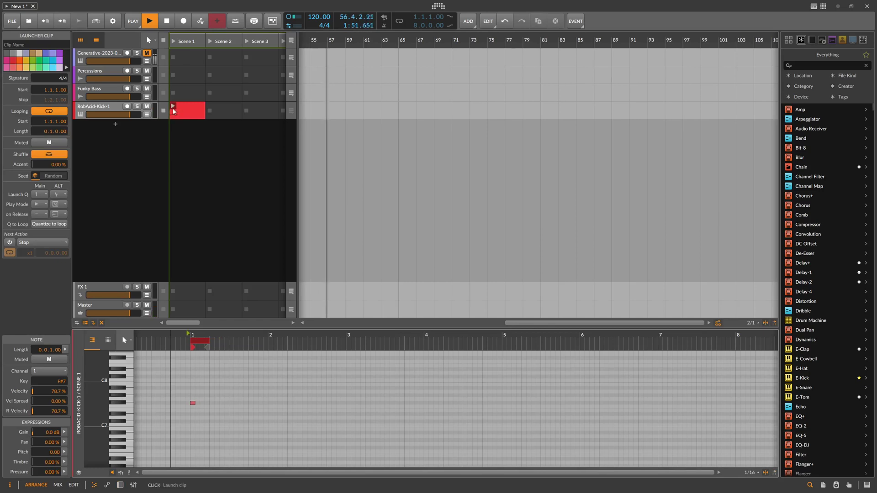
{"action": "left_click", "coordinate": [167, 21]}
{"action": "left_click", "coordinate": [150, 21]}
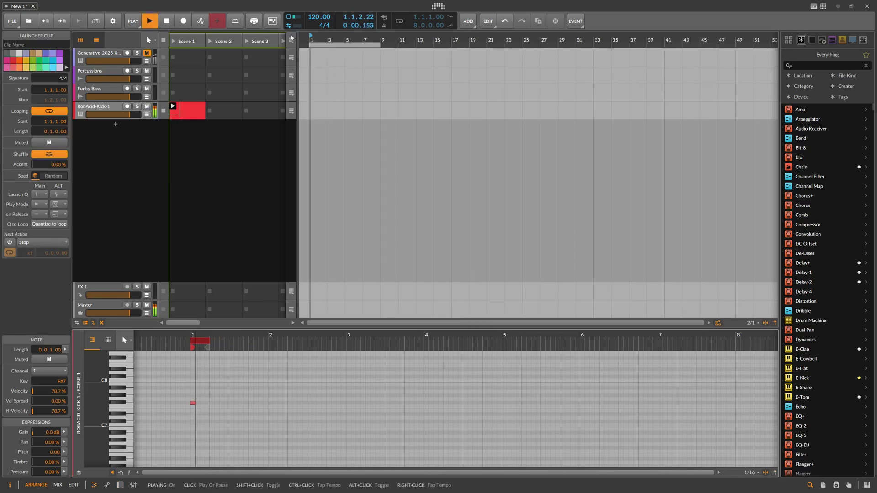
{"action": "left_click", "coordinate": [399, 21]}
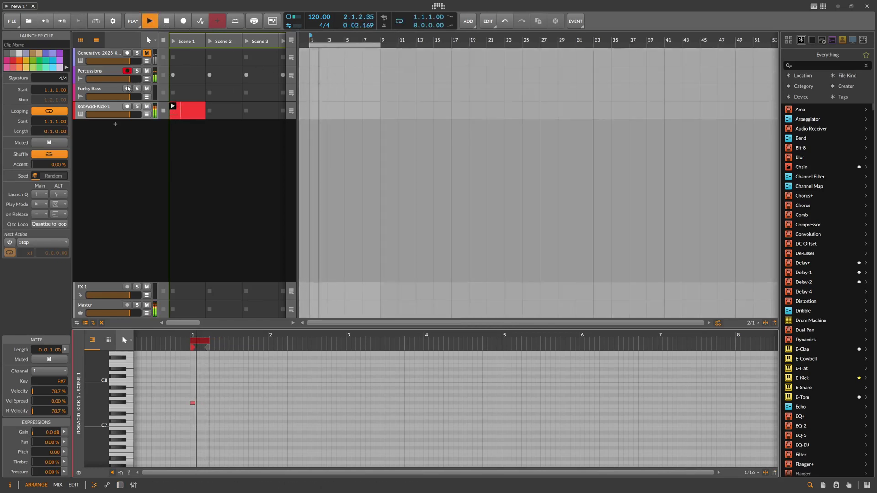
Step: Record-arm the Percussions and Funky Bass tracks and unmute the generative instrument track
{"action": "left_click", "coordinate": [128, 89]}
{"action": "left_click", "coordinate": [114, 92]}
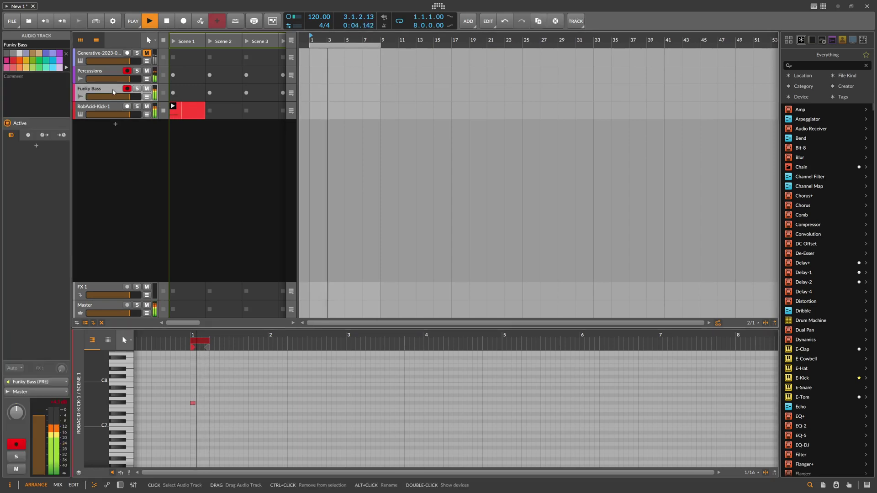
{"action": "left_click_drag", "start_coordinate": [322, 39], "coordinate": [335, 42]}
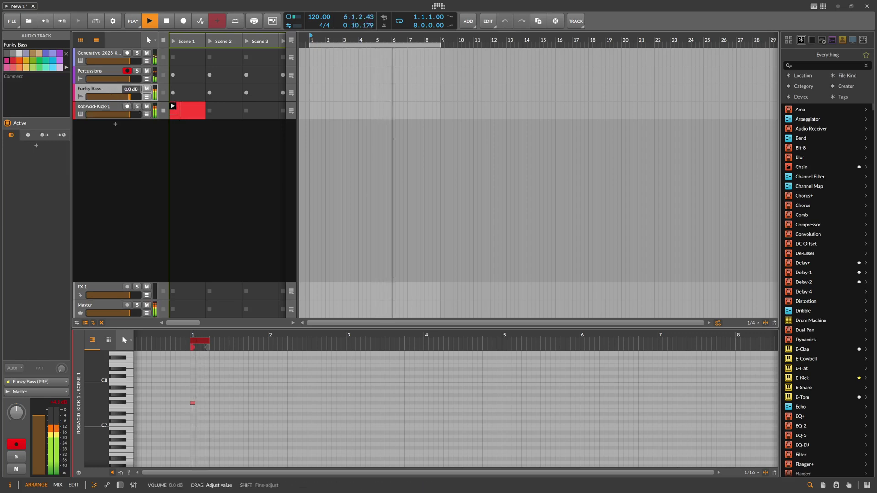
Step: Lower the volumes of the Percussions, Funky Bass and generative instrument tracks to balance them against the kick
{"action": "left_click_drag", "start_coordinate": [124, 97], "coordinate": [122, 78]}
{"action": "left_click_drag", "start_coordinate": [124, 96], "coordinate": [121, 78]}
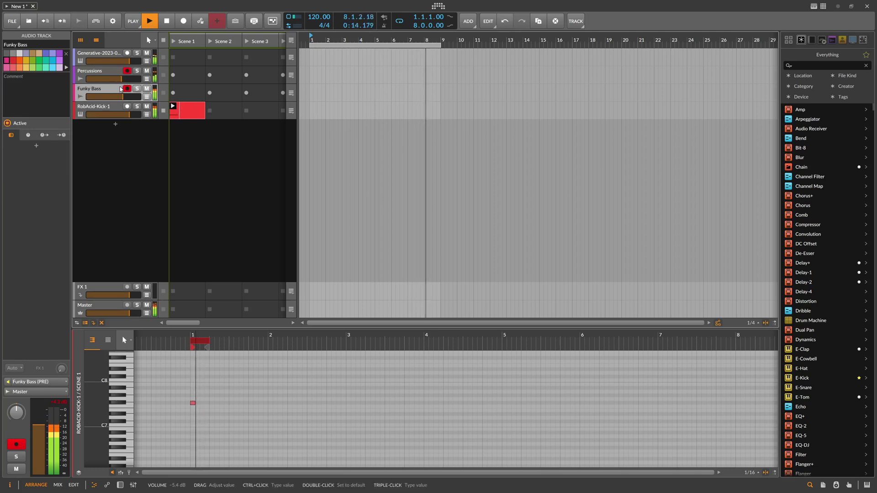
{"action": "left_click", "coordinate": [115, 108]}
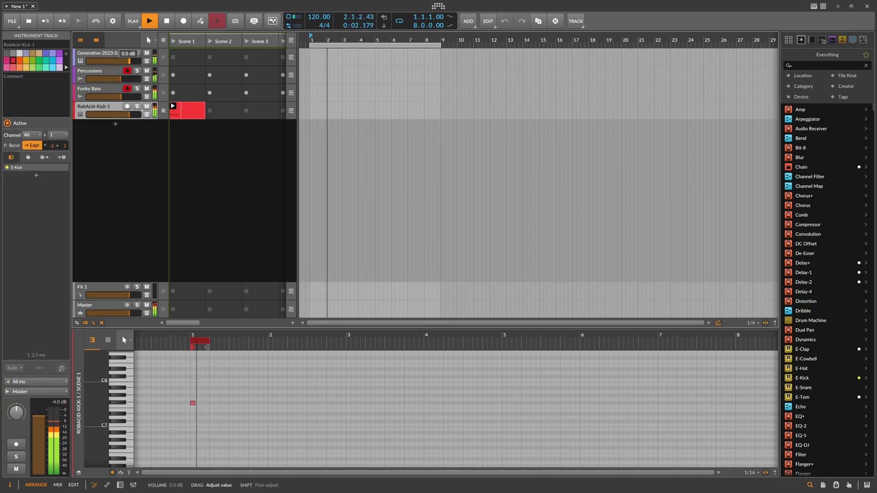
{"action": "left_click_drag", "start_coordinate": [122, 61], "coordinate": [123, 61]}
Step: Insert the Auto-Level-Fancy effect on the Master track and adjust its Fall control
{"action": "left_click", "coordinate": [104, 305]}
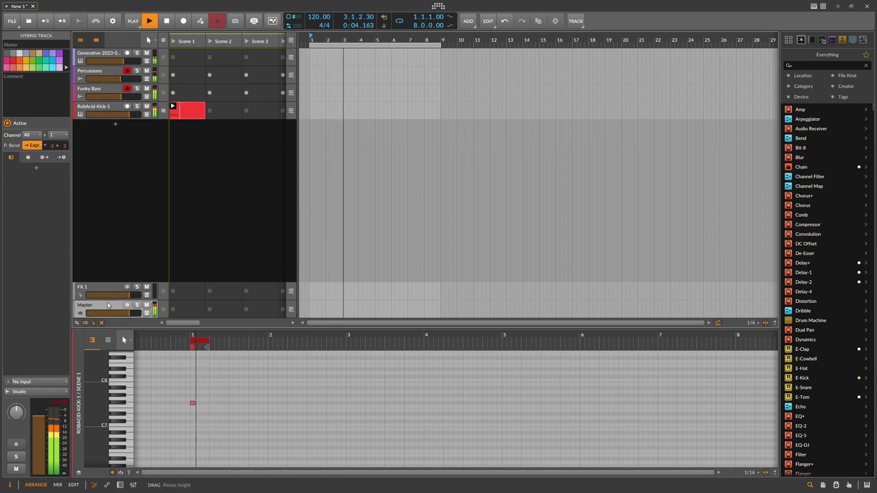
{"action": "left_click", "coordinate": [120, 485]}
{"action": "left_click", "coordinate": [89, 426]}
{"action": "type", "text": "auto"}
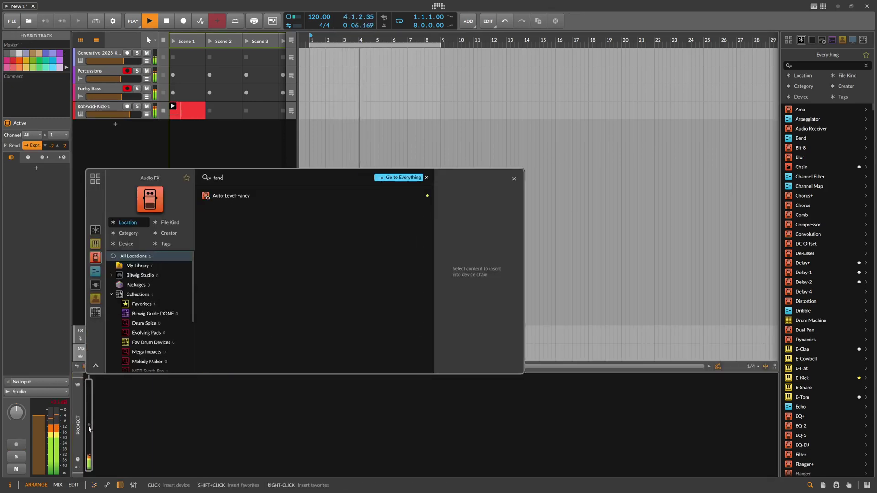
{"action": "key", "text": "Return"}
{"action": "left_click_drag", "start_coordinate": [140, 420], "coordinate": [141, 425]}
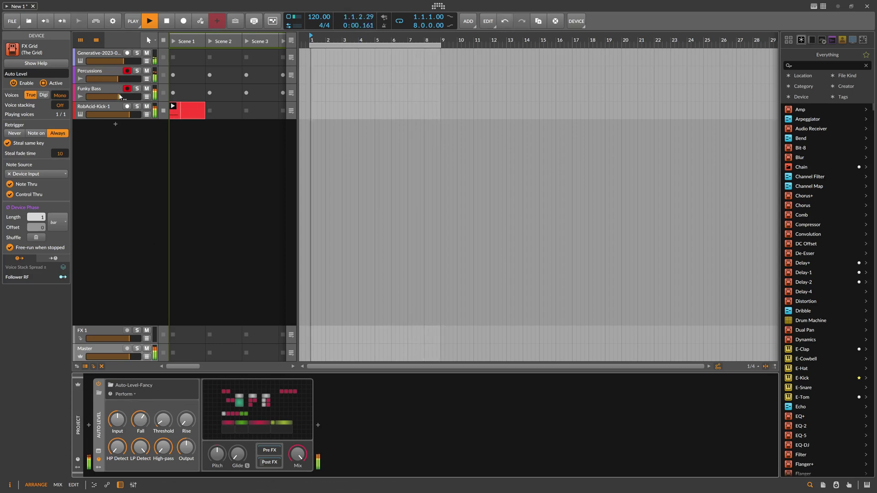
Step: Lower the generative instrument track's volume further and set the Percussions track to about -8.6 dB
{"action": "left_click_drag", "start_coordinate": [119, 61], "coordinate": [115, 61]}
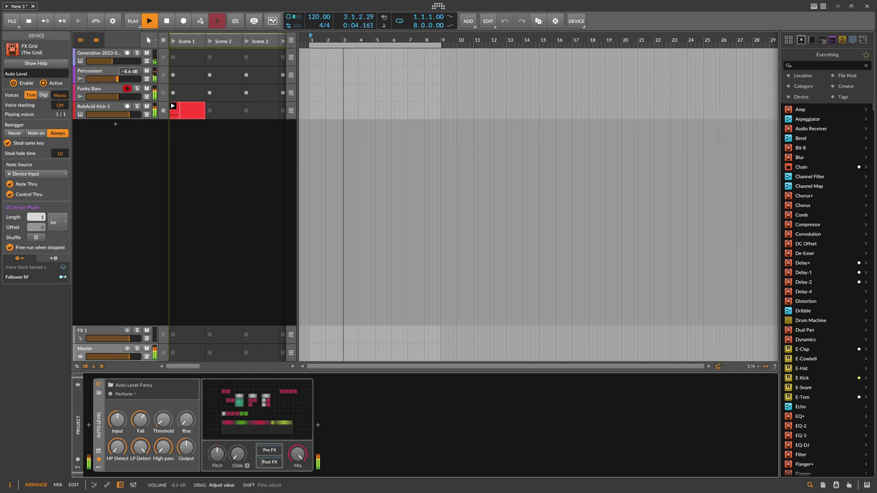
{"action": "left_click", "coordinate": [108, 70]}
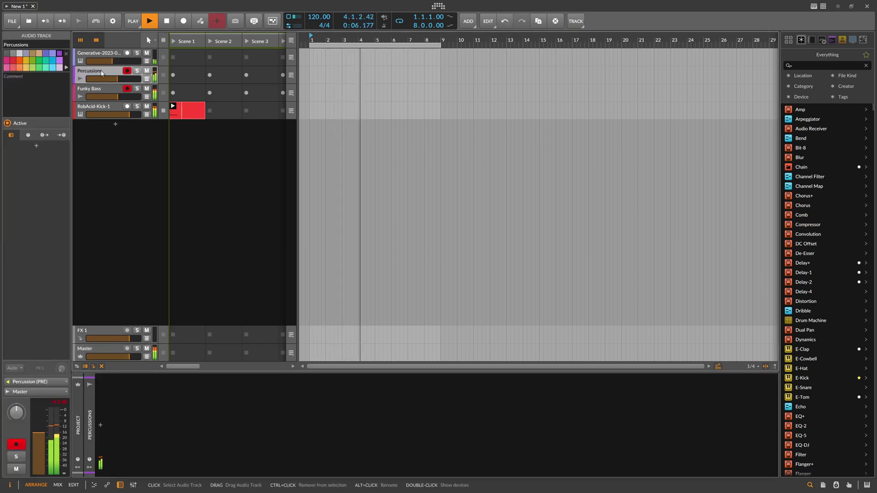
{"action": "left_click", "coordinate": [105, 89]}
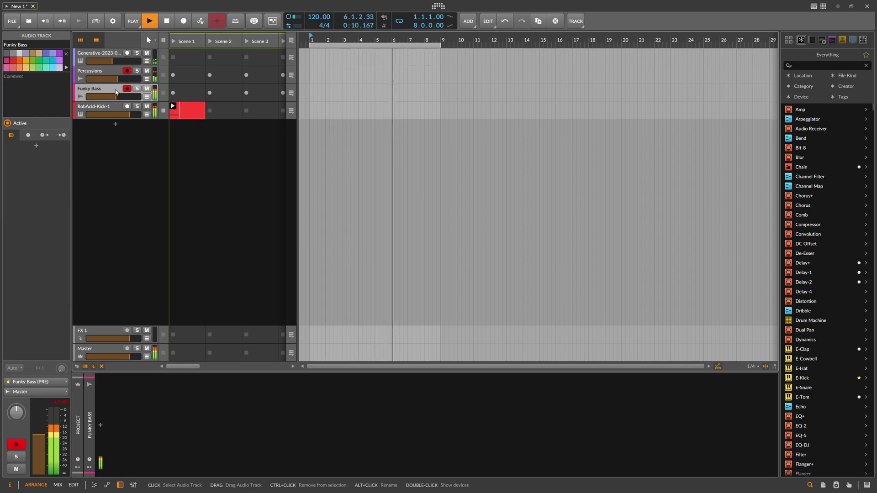
Step: Dip the Master volume to about -28.9 dB and restore it, and raise the generative instrument track's volume slightly
{"action": "left_click_drag", "start_coordinate": [129, 356], "coordinate": [101, 359]}
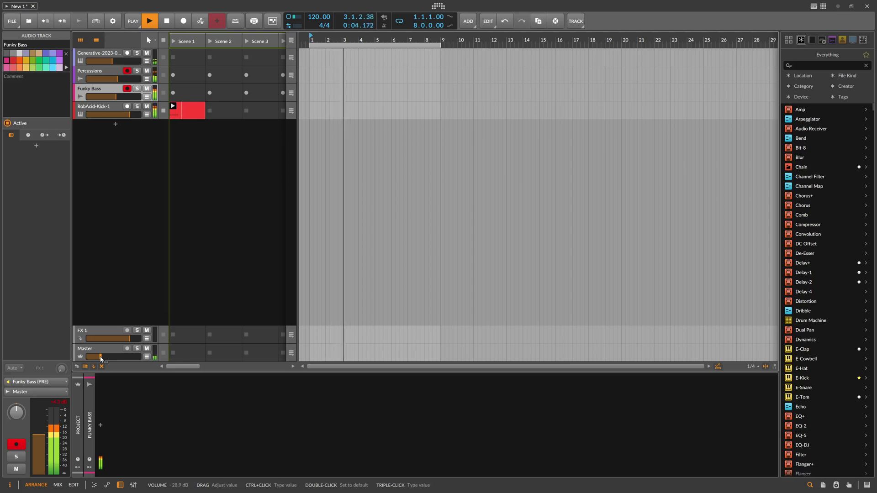
{"action": "left_click_drag", "start_coordinate": [101, 357], "coordinate": [122, 362]}
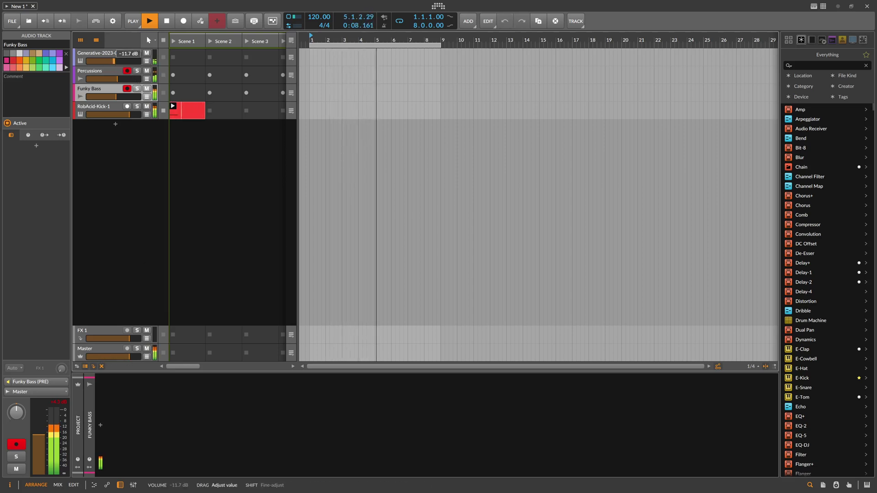
{"action": "left_click_drag", "start_coordinate": [119, 66], "coordinate": [119, 59]}
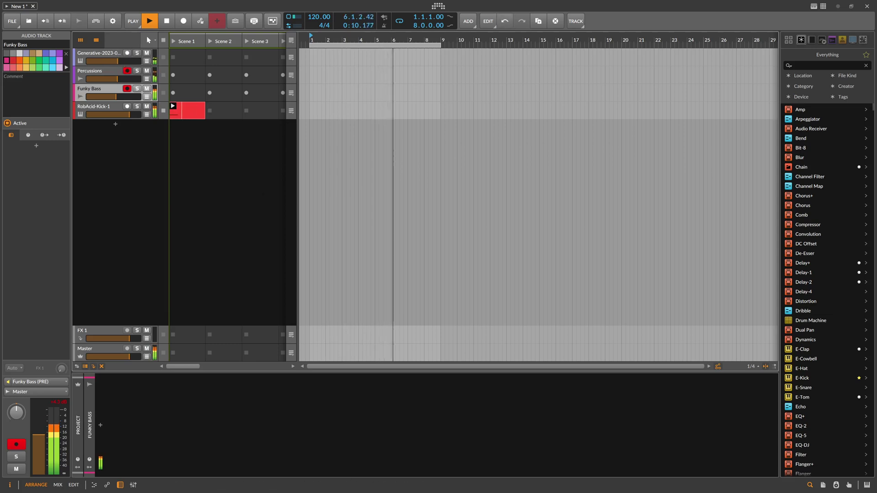